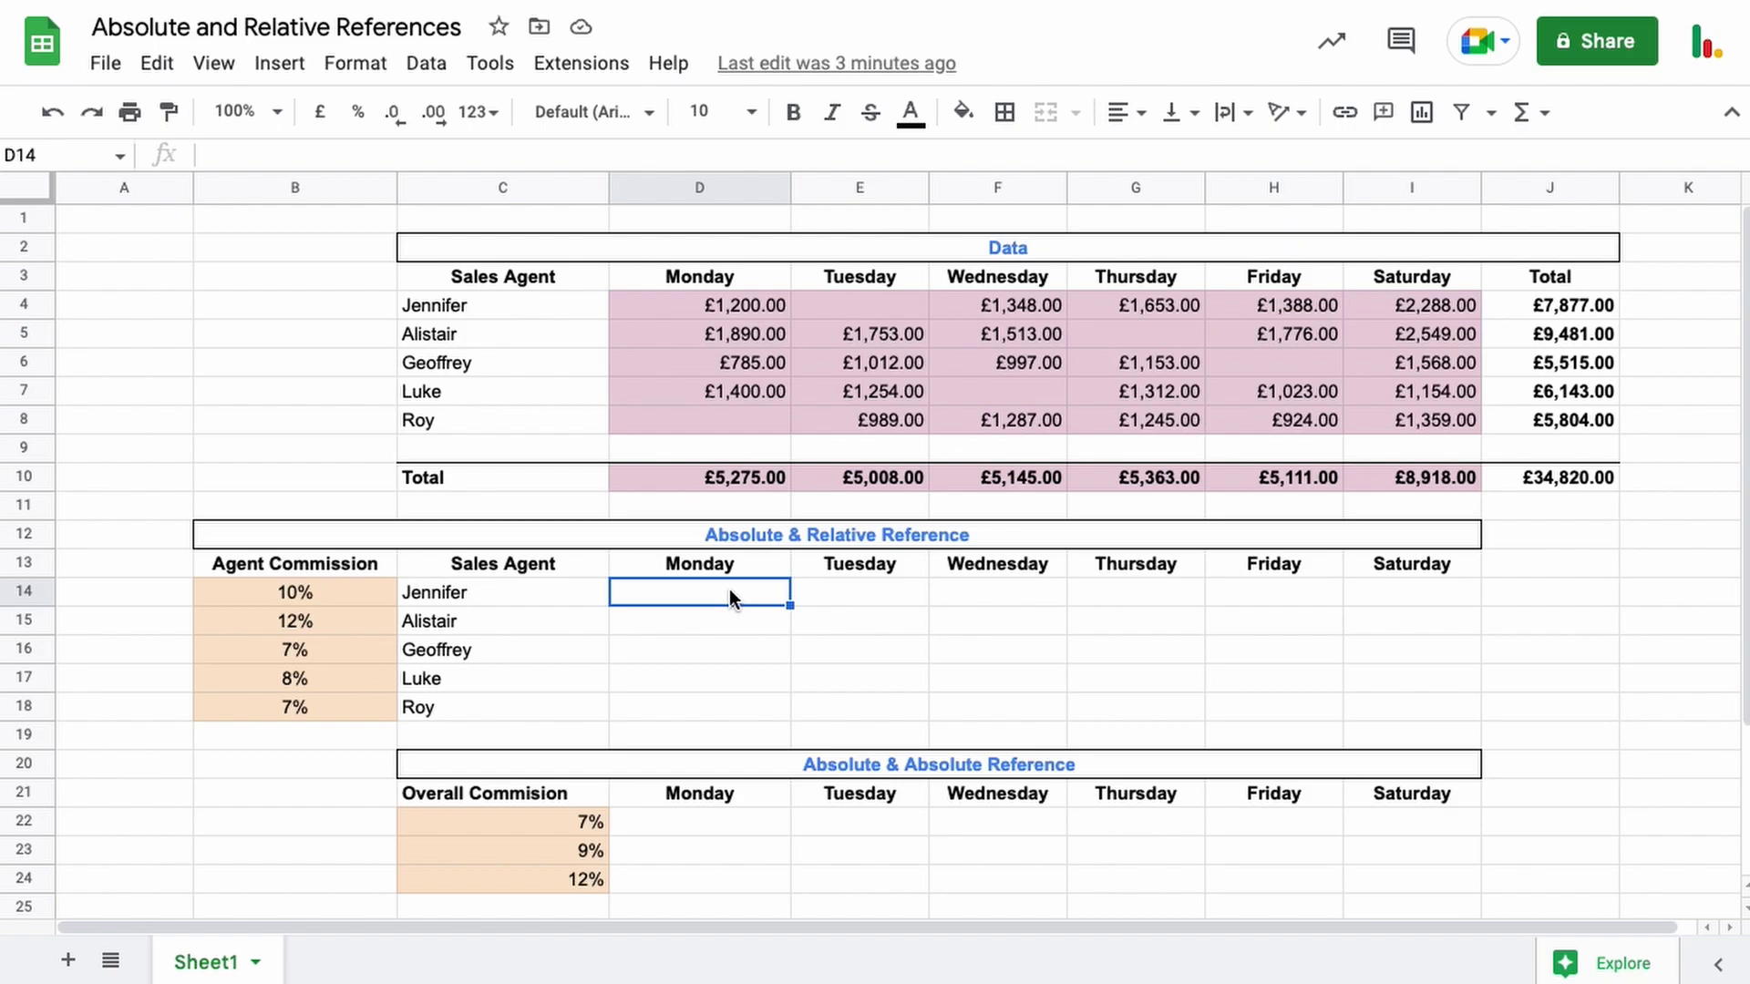
Enter =B14*D4 in D14 for Jennifer's Monday commission of £120.00.
{"action": "type", "text": "="}
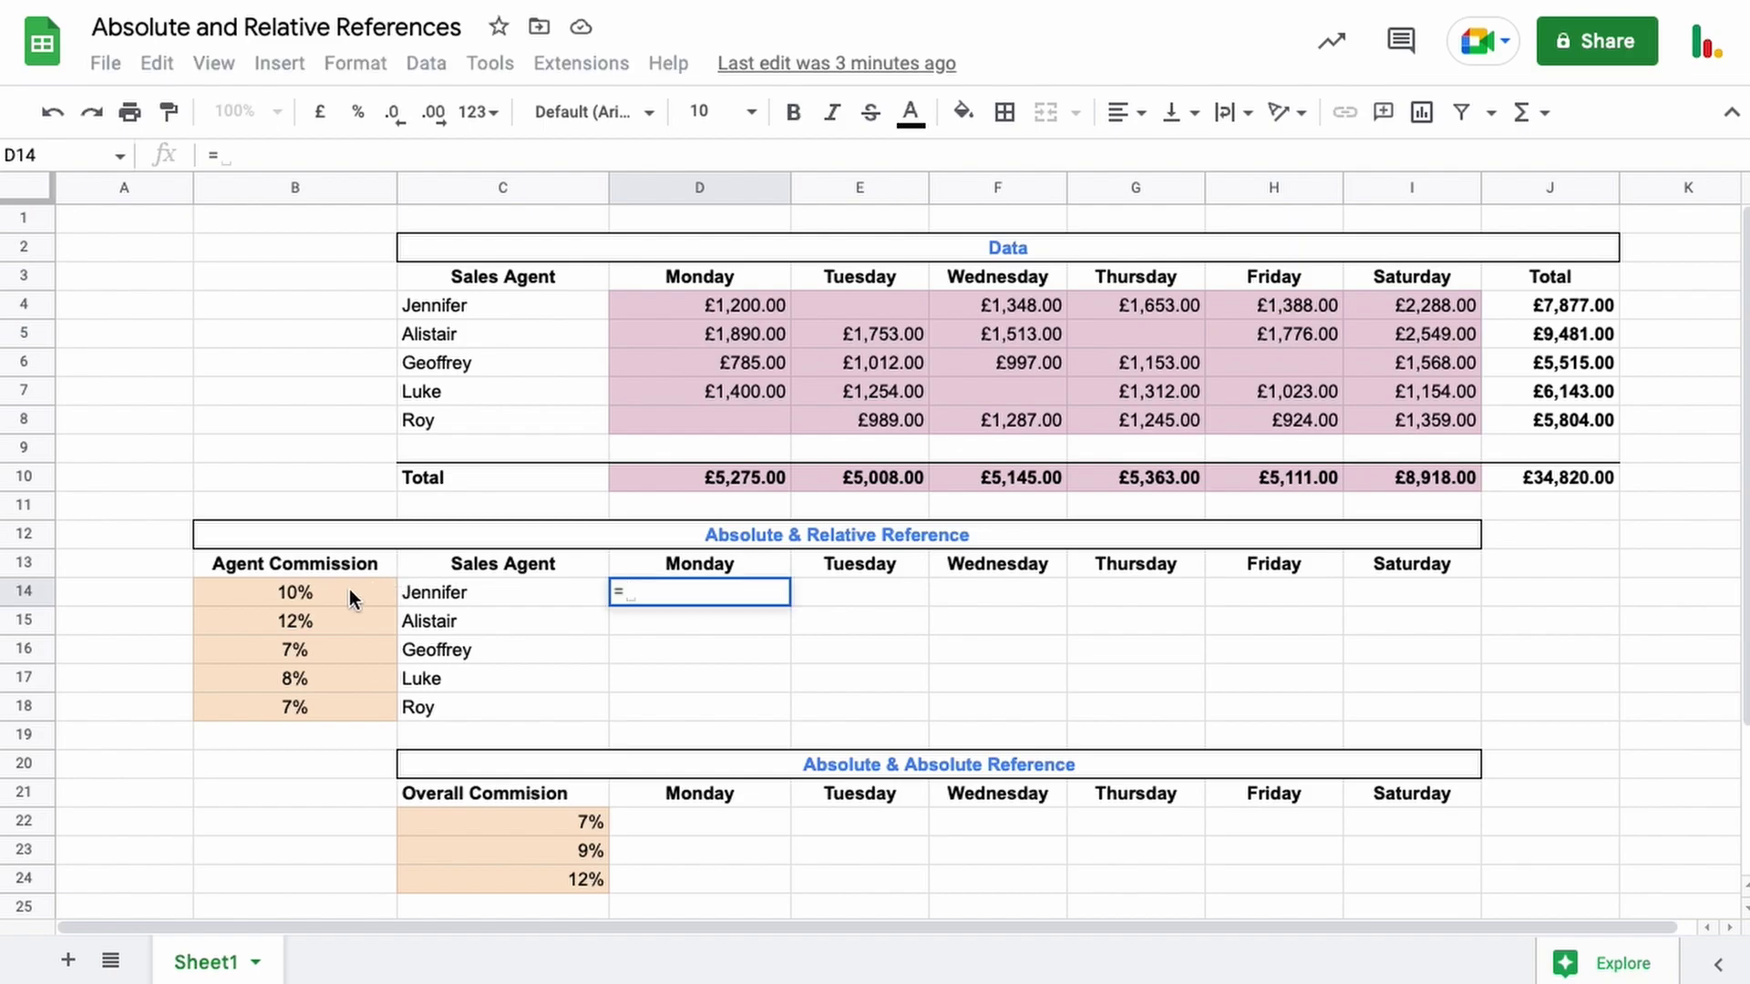
{"action": "left_click", "coordinate": [348, 588]}
{"action": "type", "text": "*"}
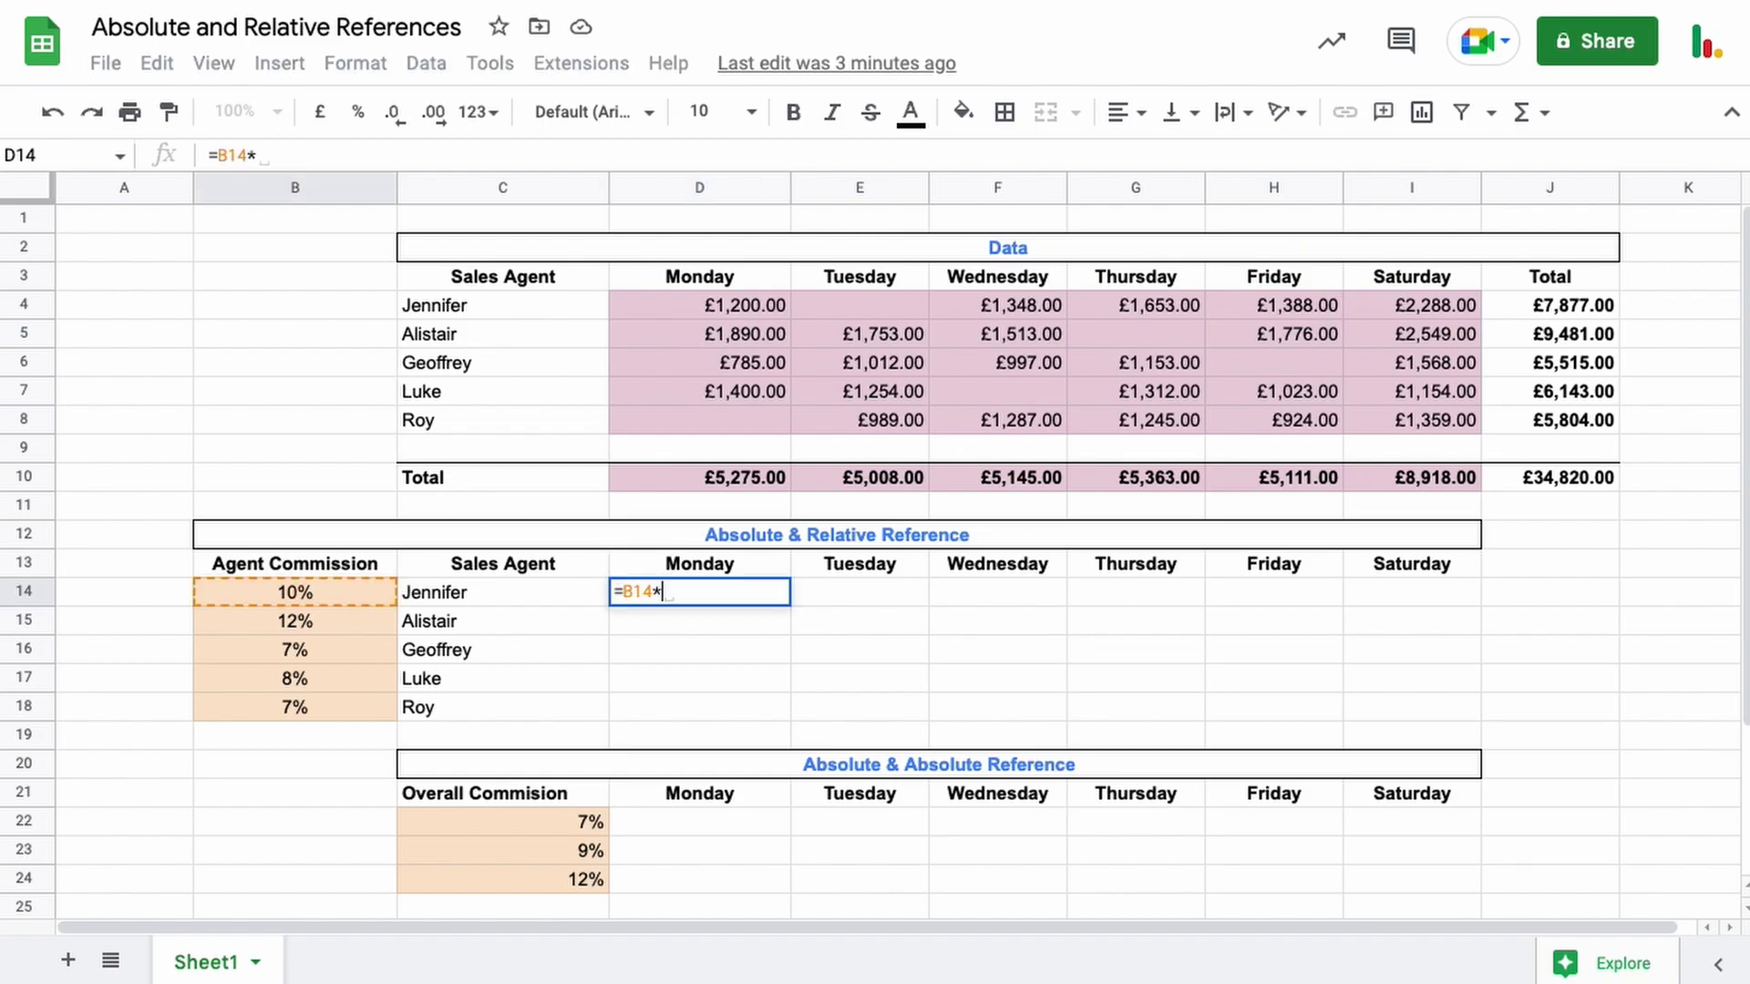
{"action": "left_click", "coordinate": [714, 313]}
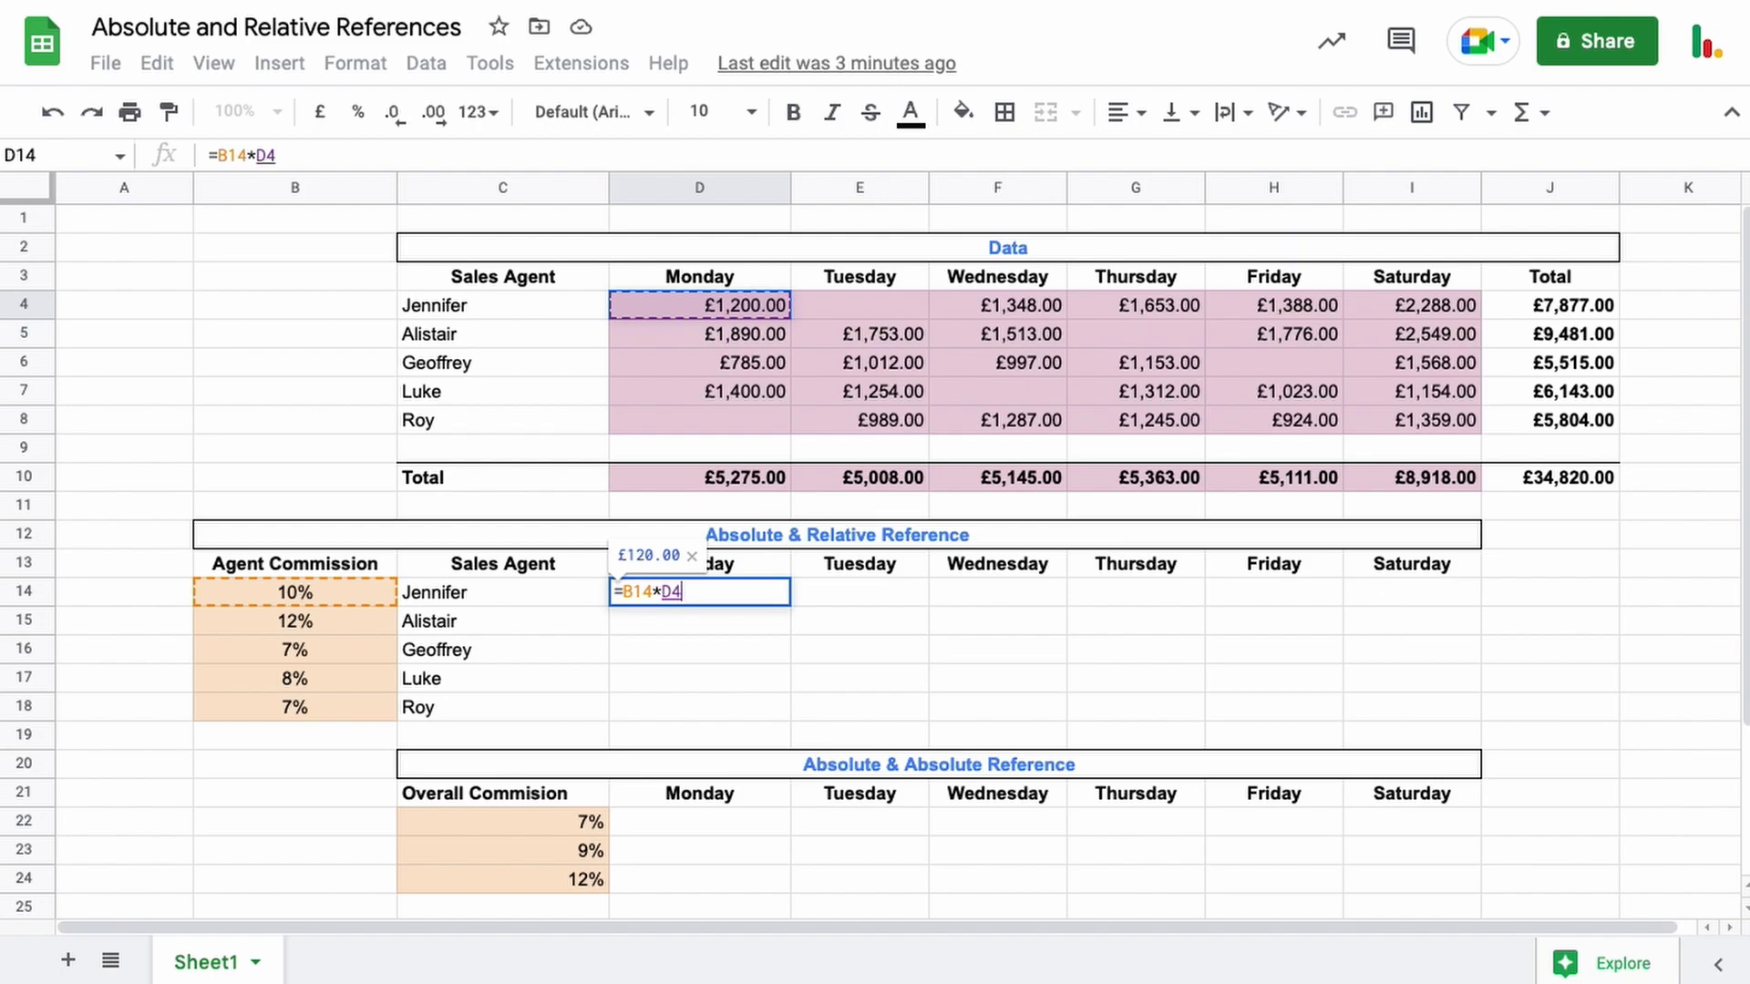
{"action": "key", "text": "Return"}
{"action": "left_click", "coordinate": [867, 798]}
Copy D14's formula across to I14 and down to row 18, producing #VALUE! errors.
{"action": "left_click", "coordinate": [766, 594]}
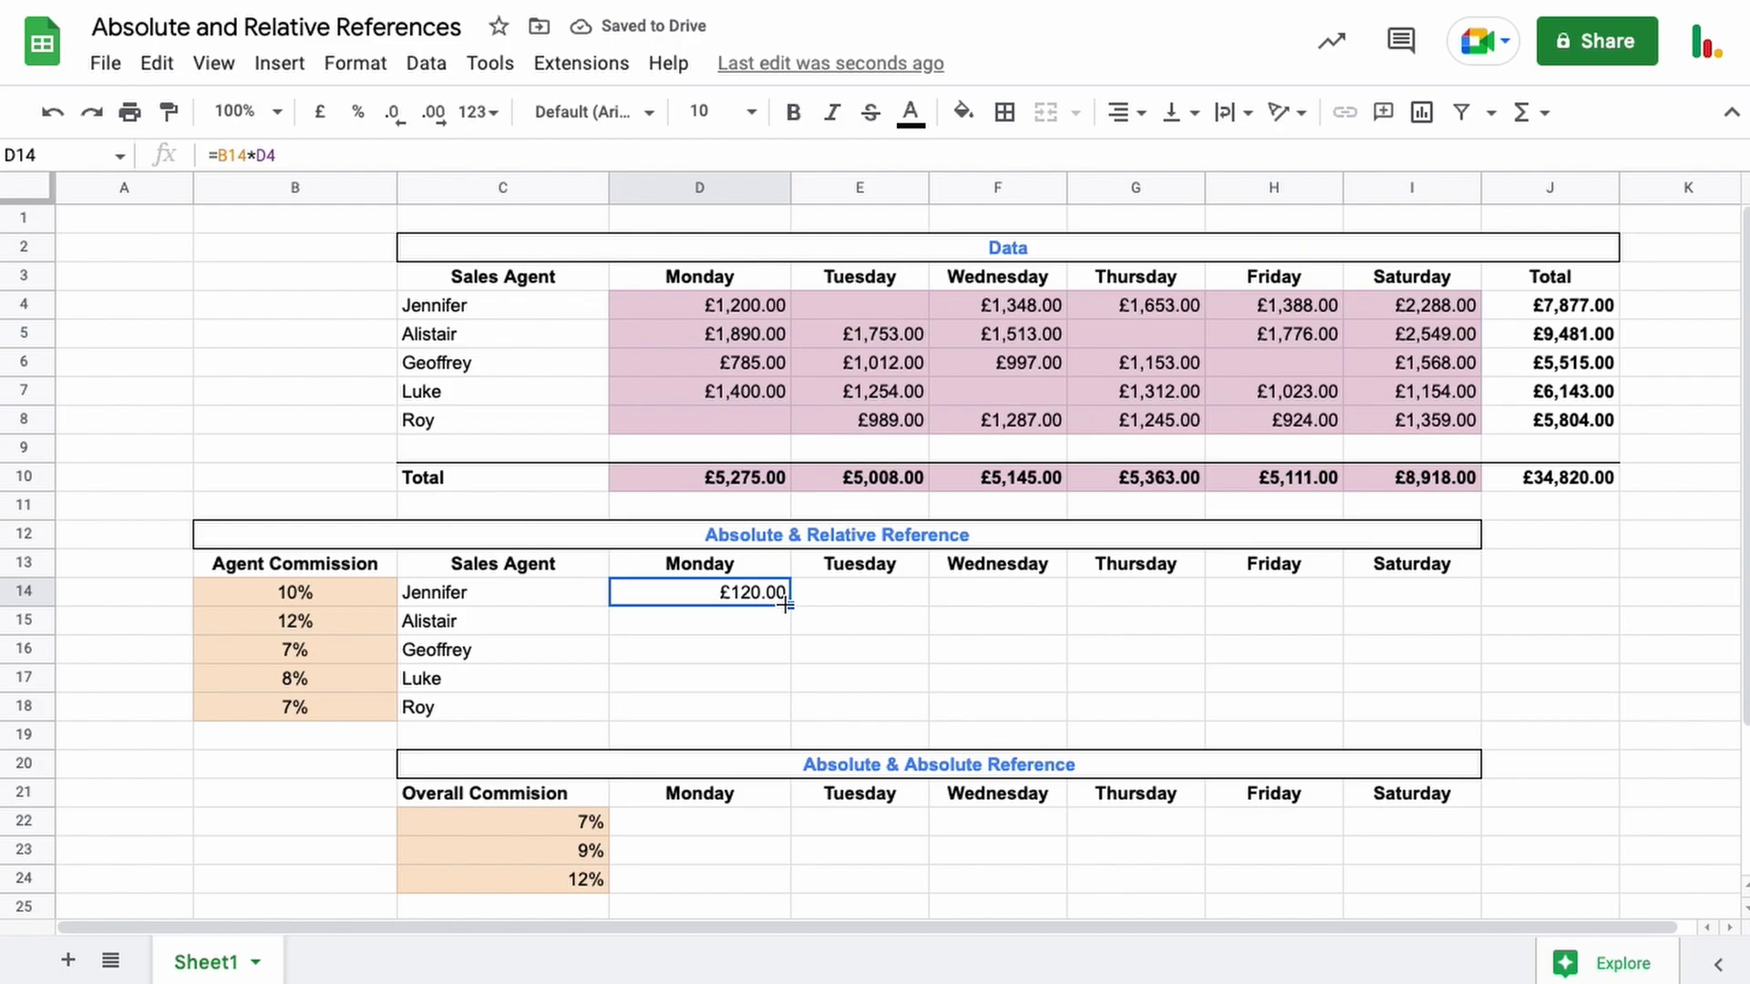
{"action": "left_click_drag", "start_coordinate": [789, 605], "coordinate": [1438, 602]}
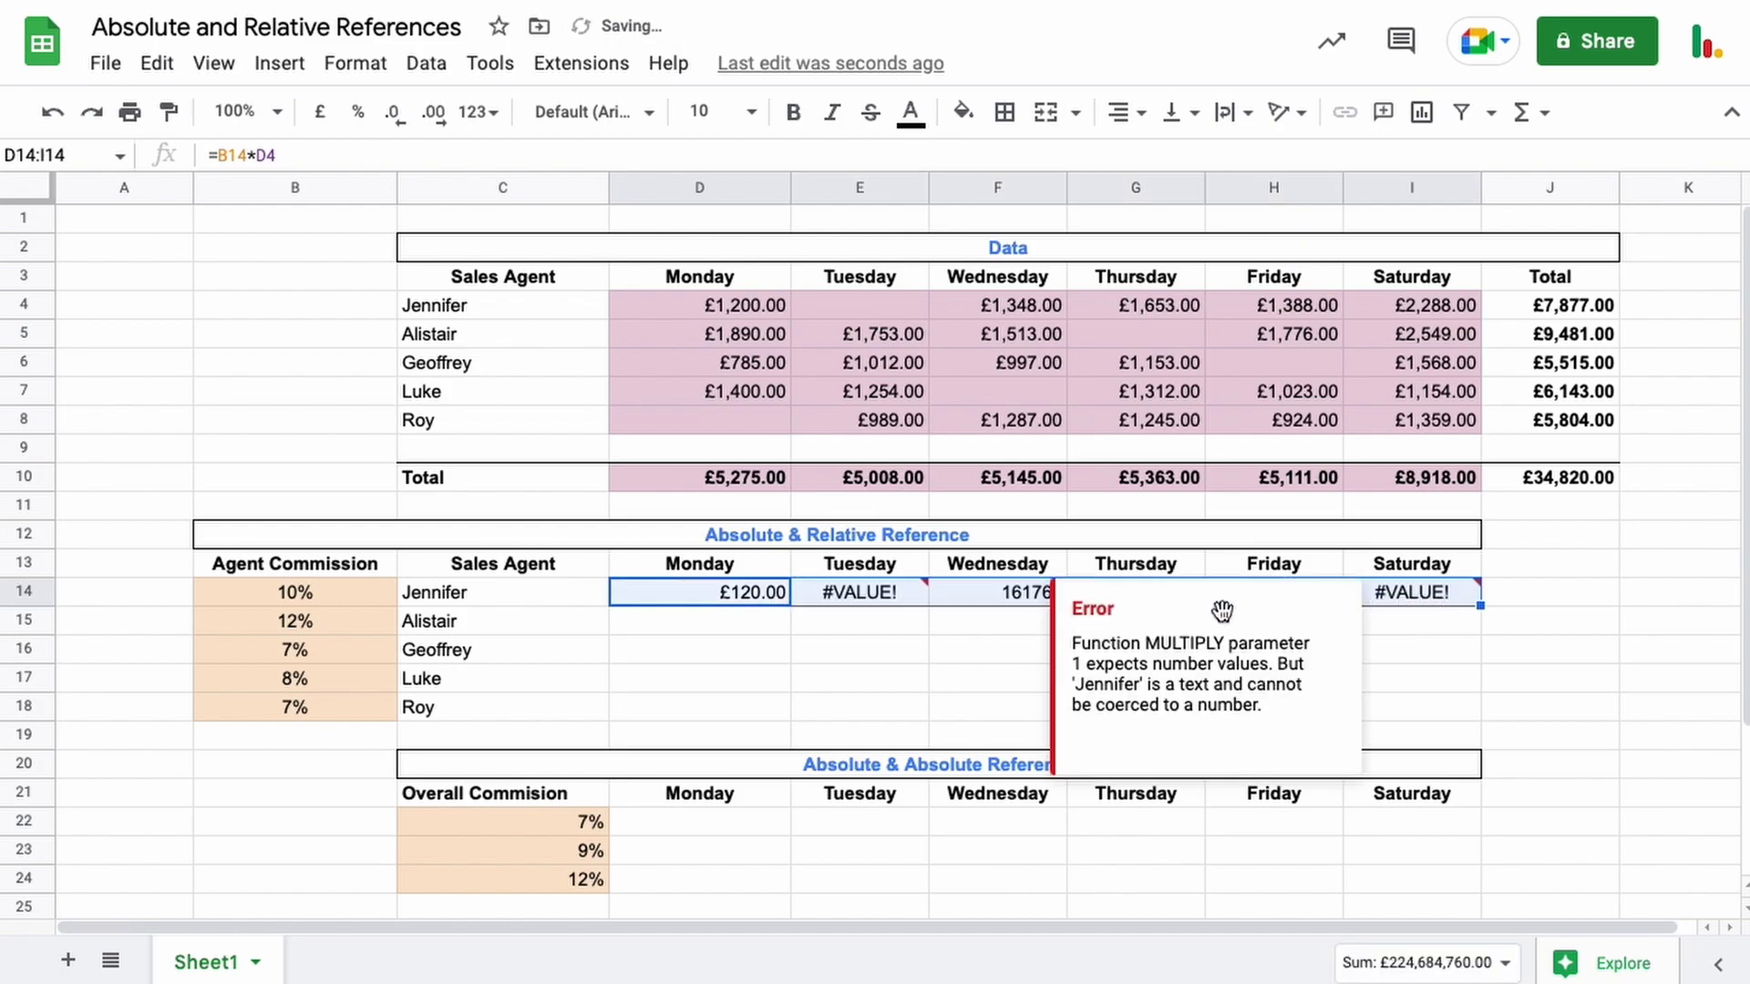
{"action": "left_click", "coordinate": [975, 691]}
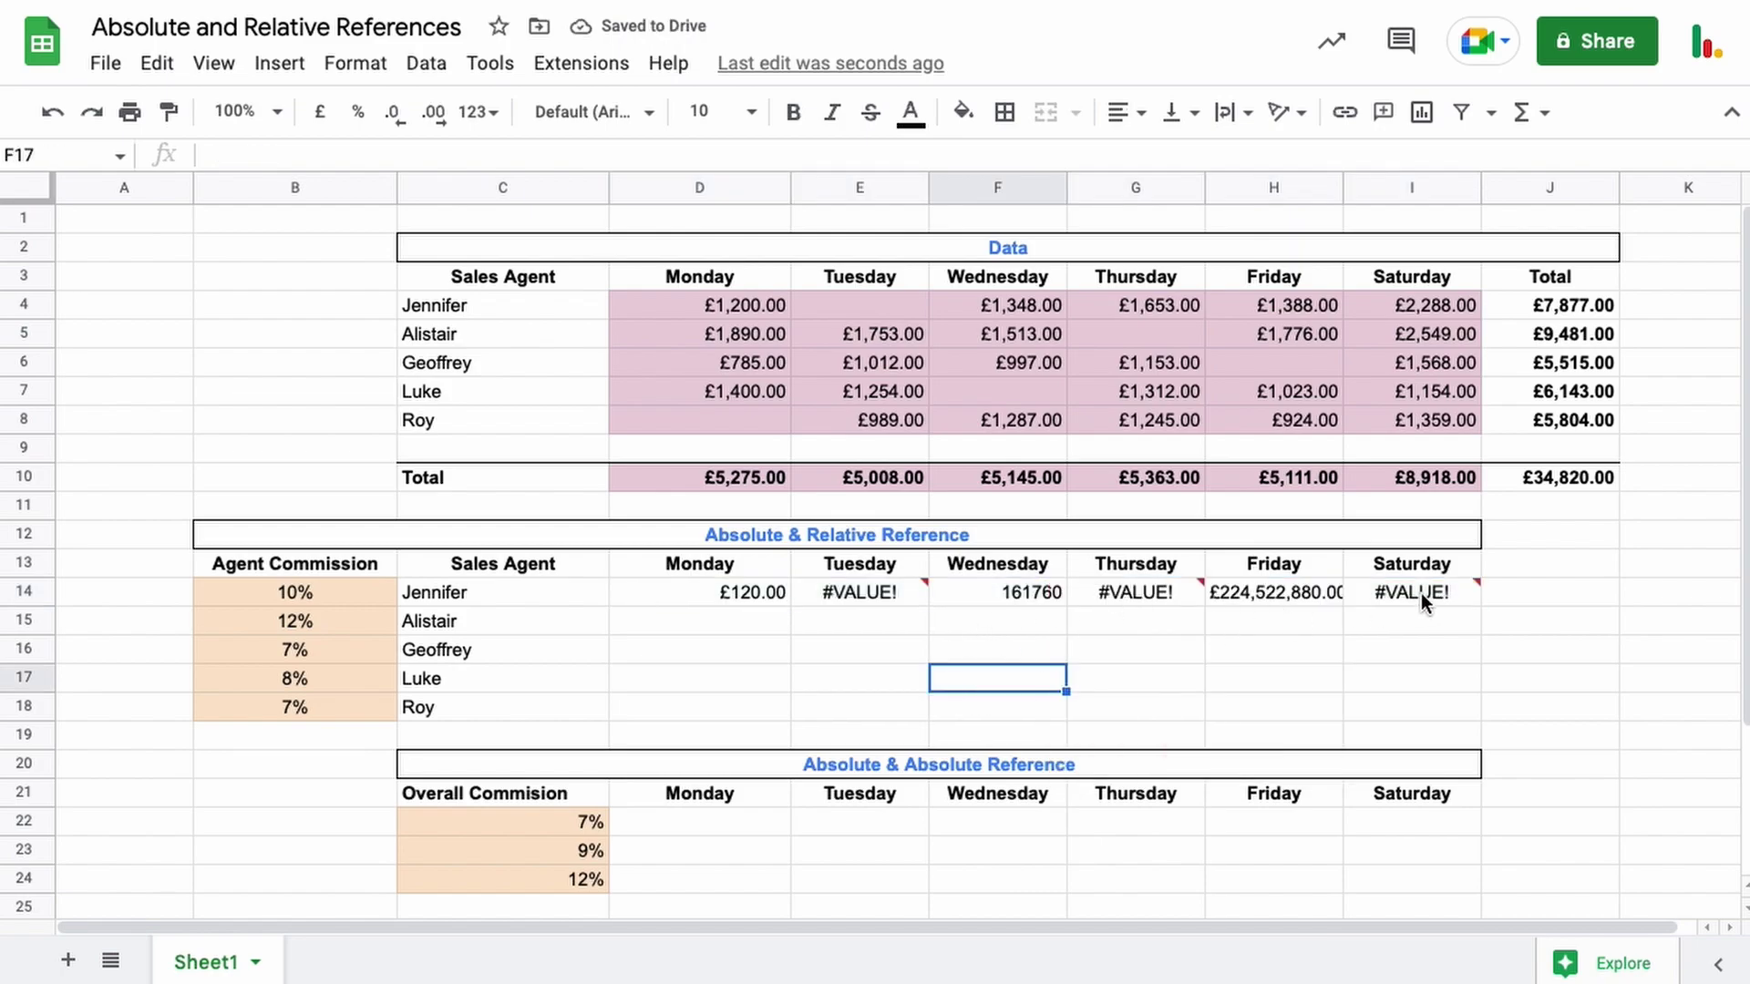
{"action": "left_click_drag", "start_coordinate": [1420, 592], "coordinate": [747, 590]}
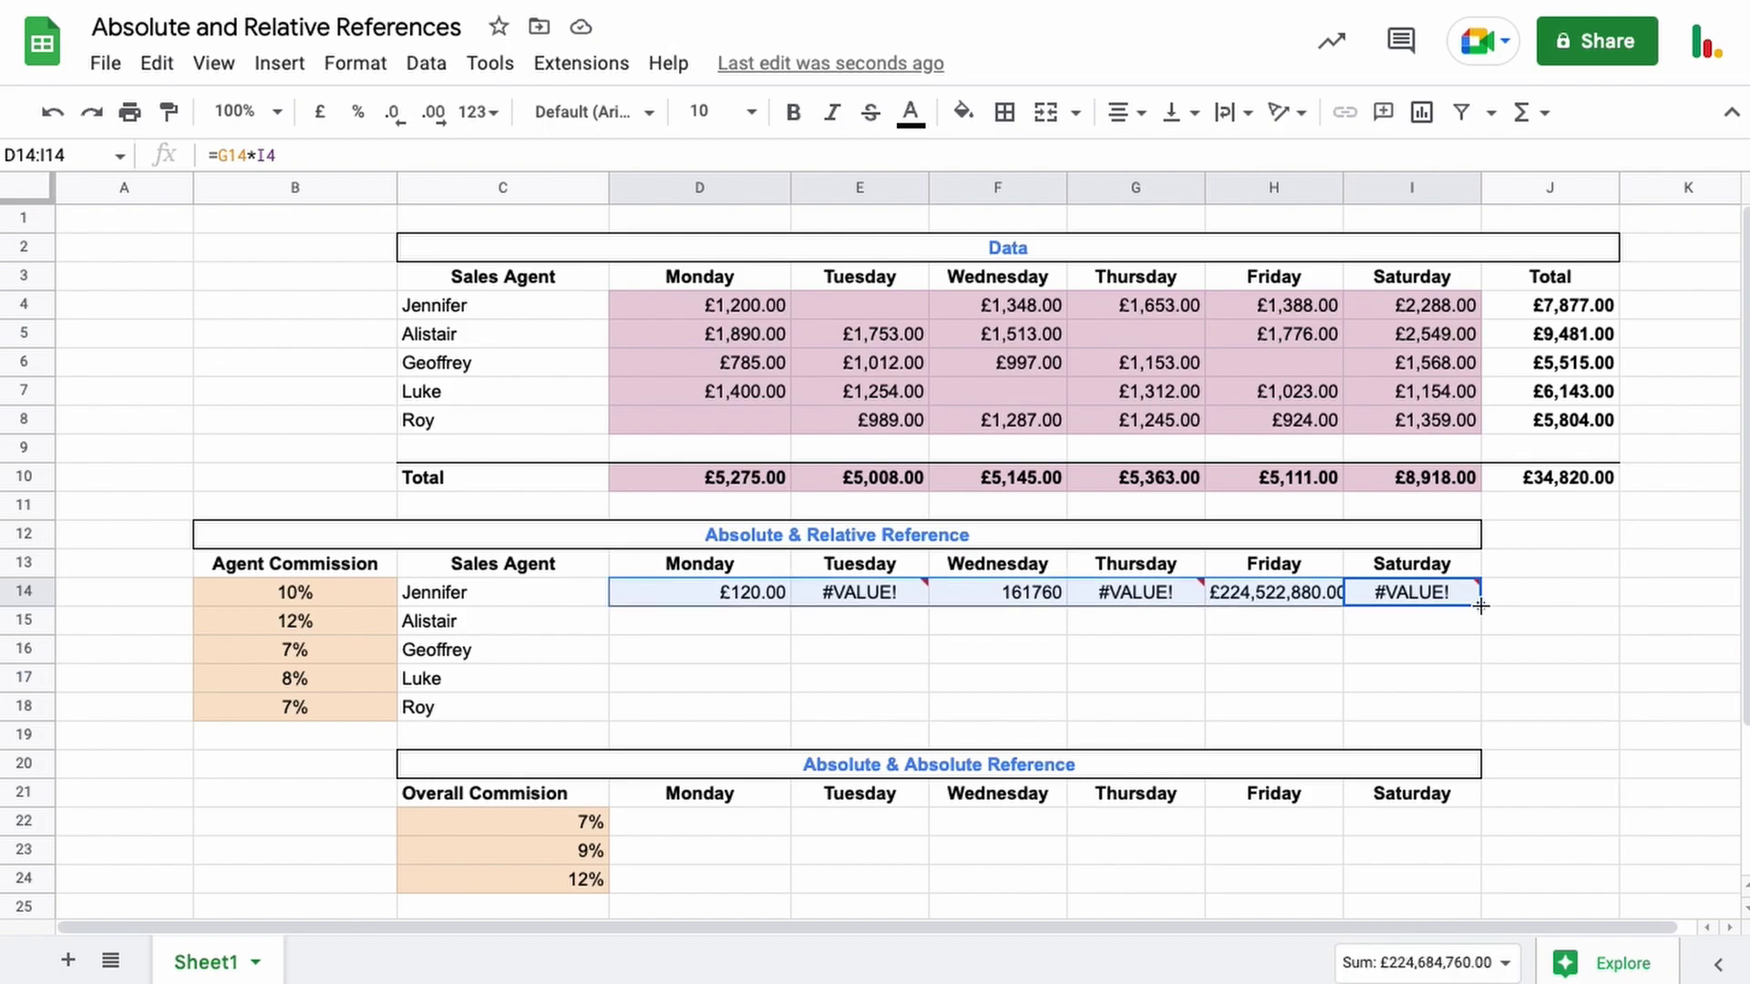
{"action": "left_click_drag", "start_coordinate": [1479, 604], "coordinate": [1472, 709]}
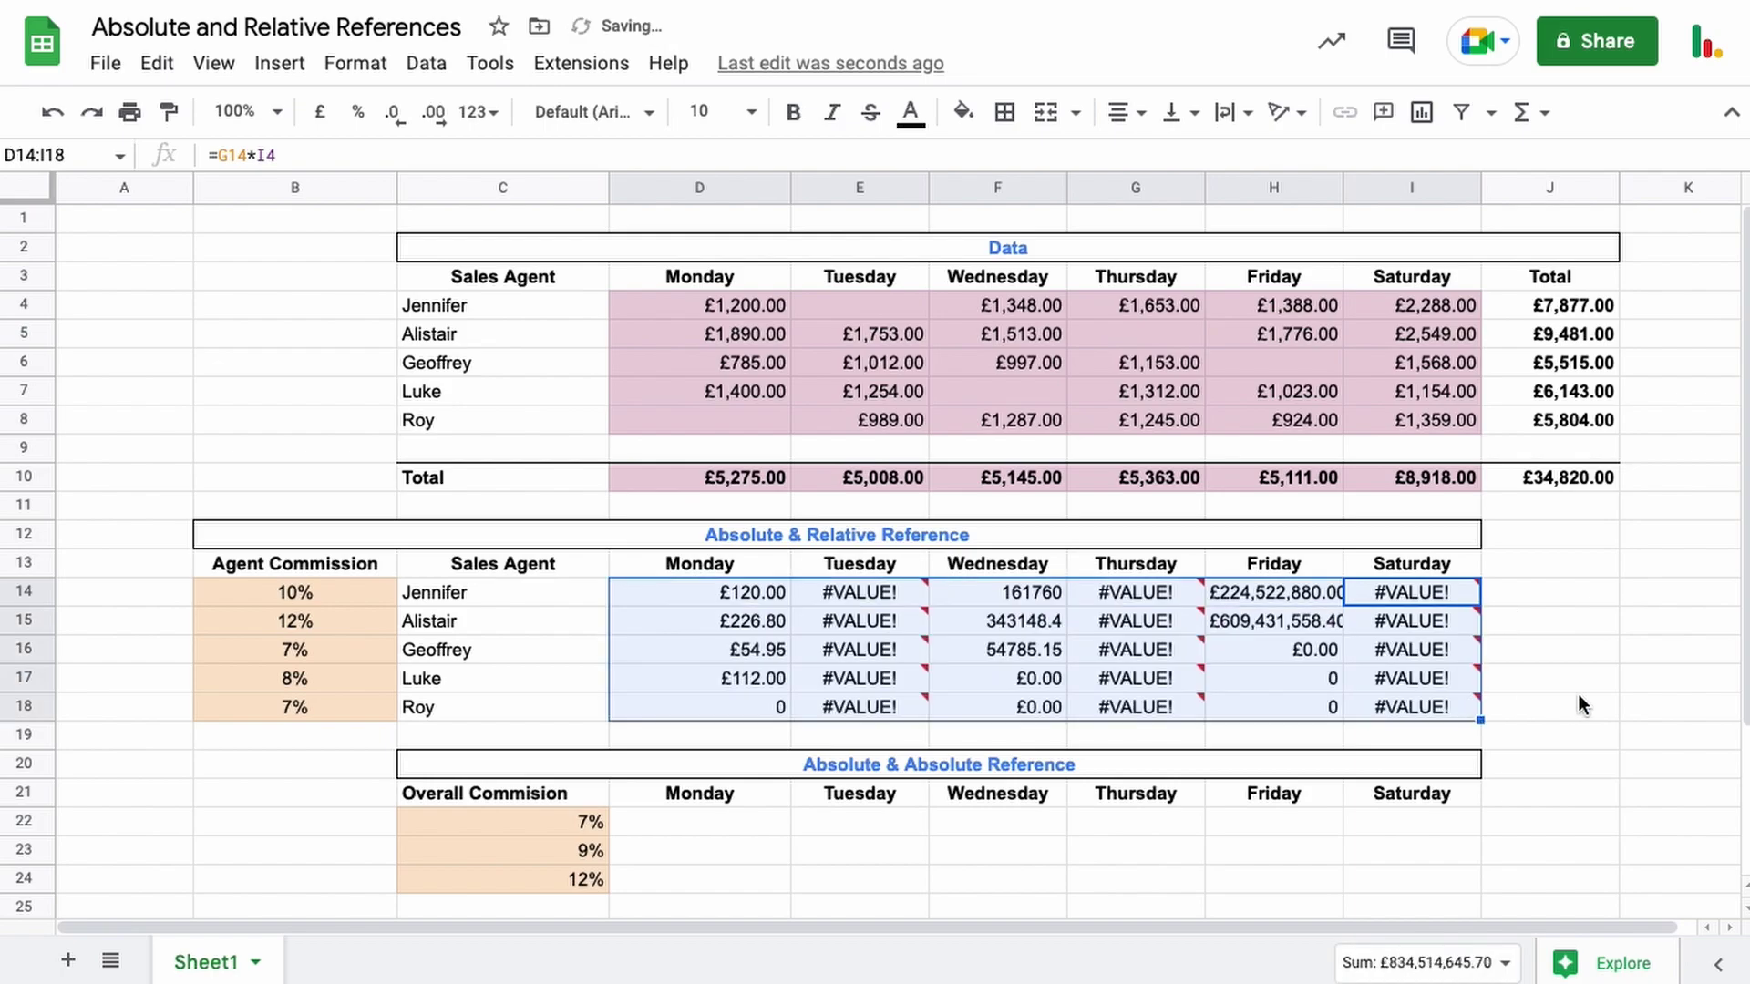
Undo the fill and inspect D14's =B14*D4 formula without changing it.
{"action": "key", "text": "ctrl+z"}
{"action": "key", "text": "ctrl+z"}
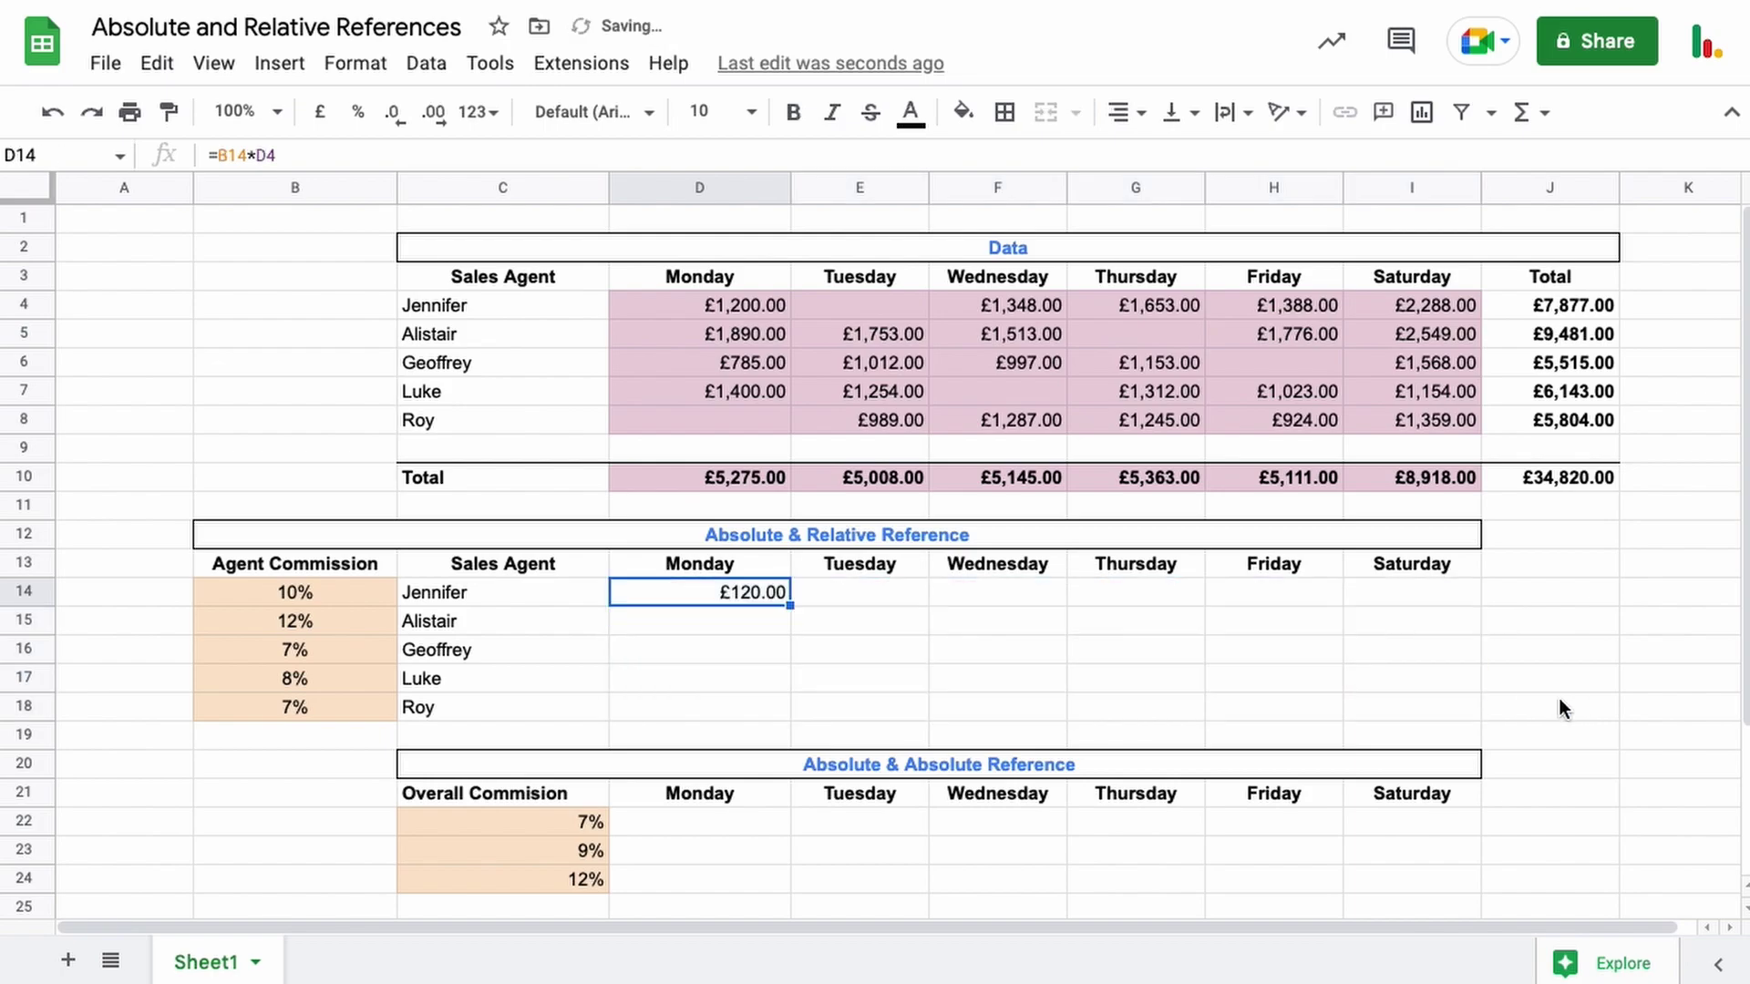
{"action": "double_click", "coordinate": [742, 590]}
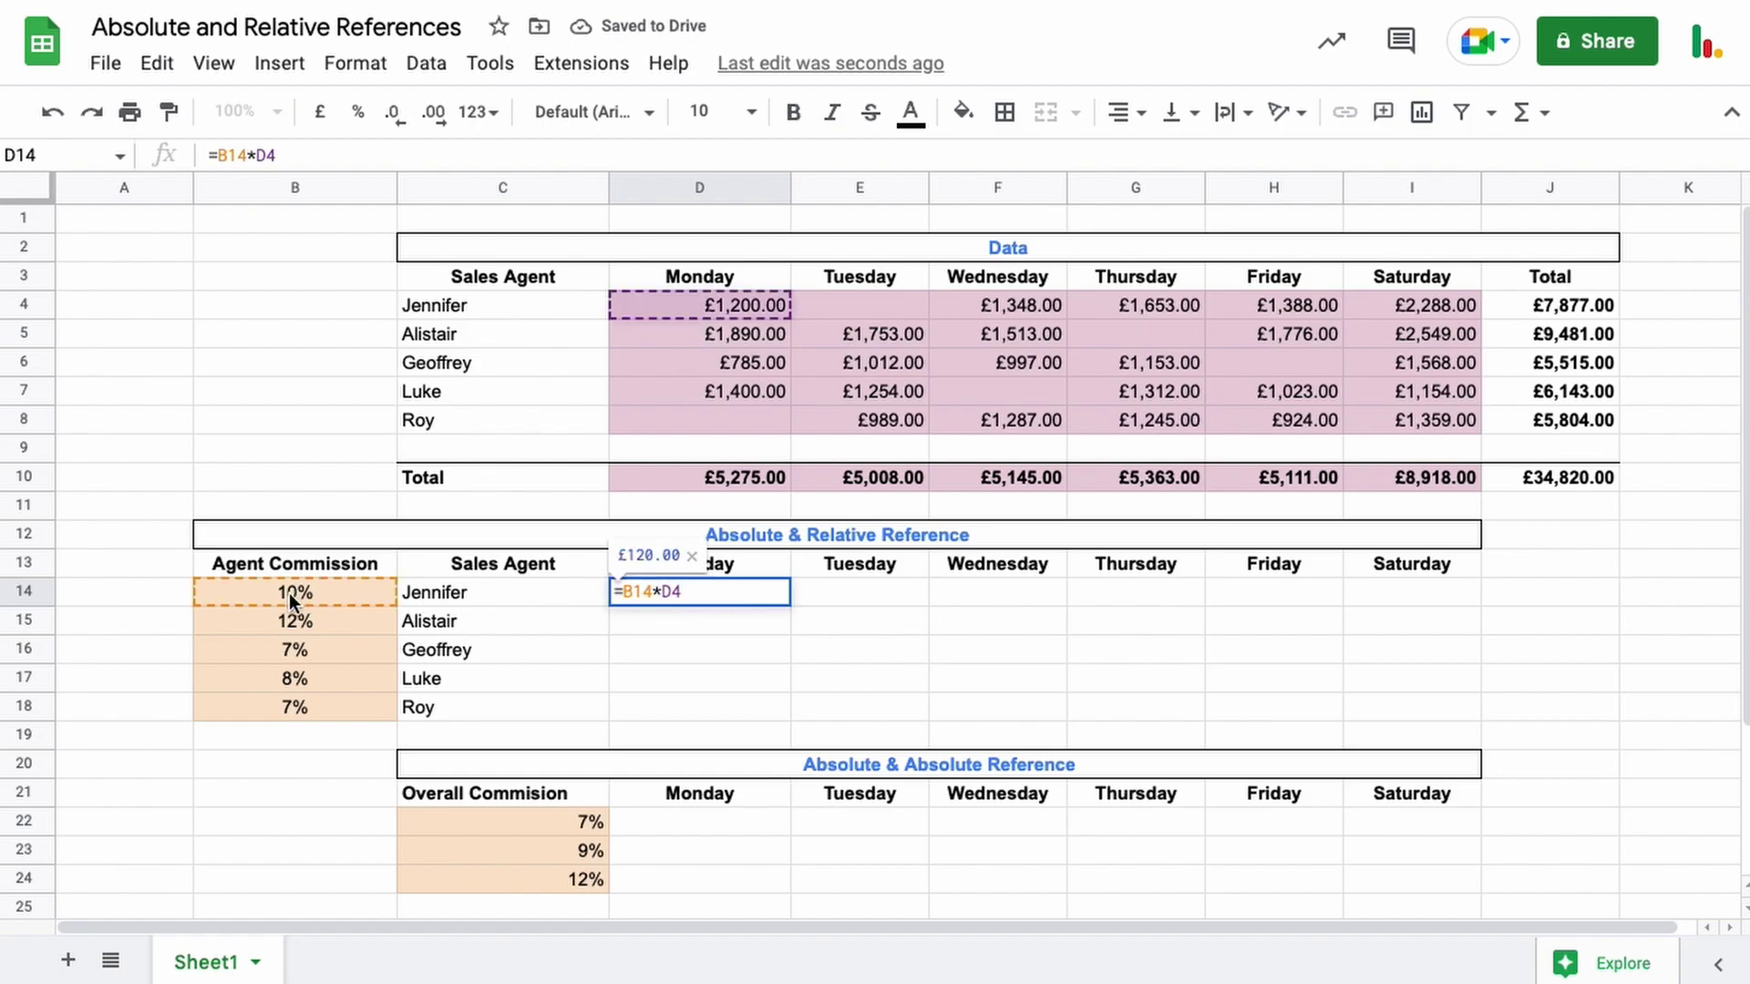
{"action": "key", "text": "Escape"}
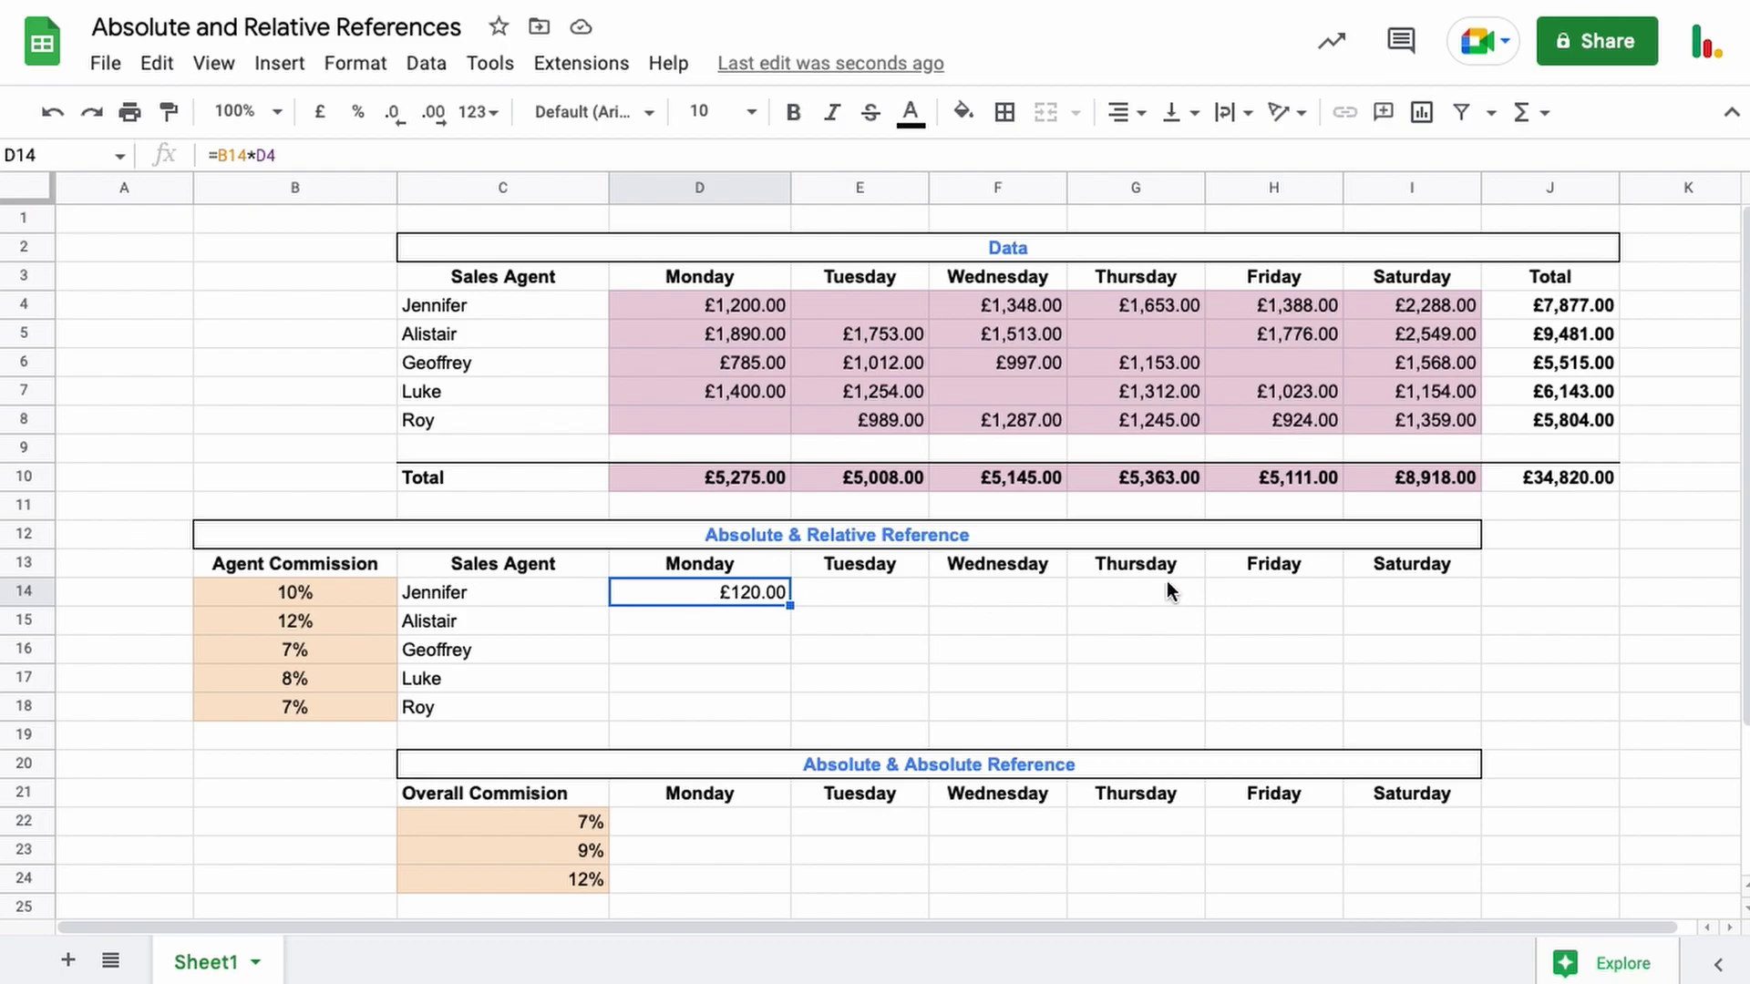
Highlight D14:I14, D4:I4, B14:F14 and column B to show how references shift.
{"action": "left_click_drag", "start_coordinate": [749, 592], "coordinate": [1366, 594]}
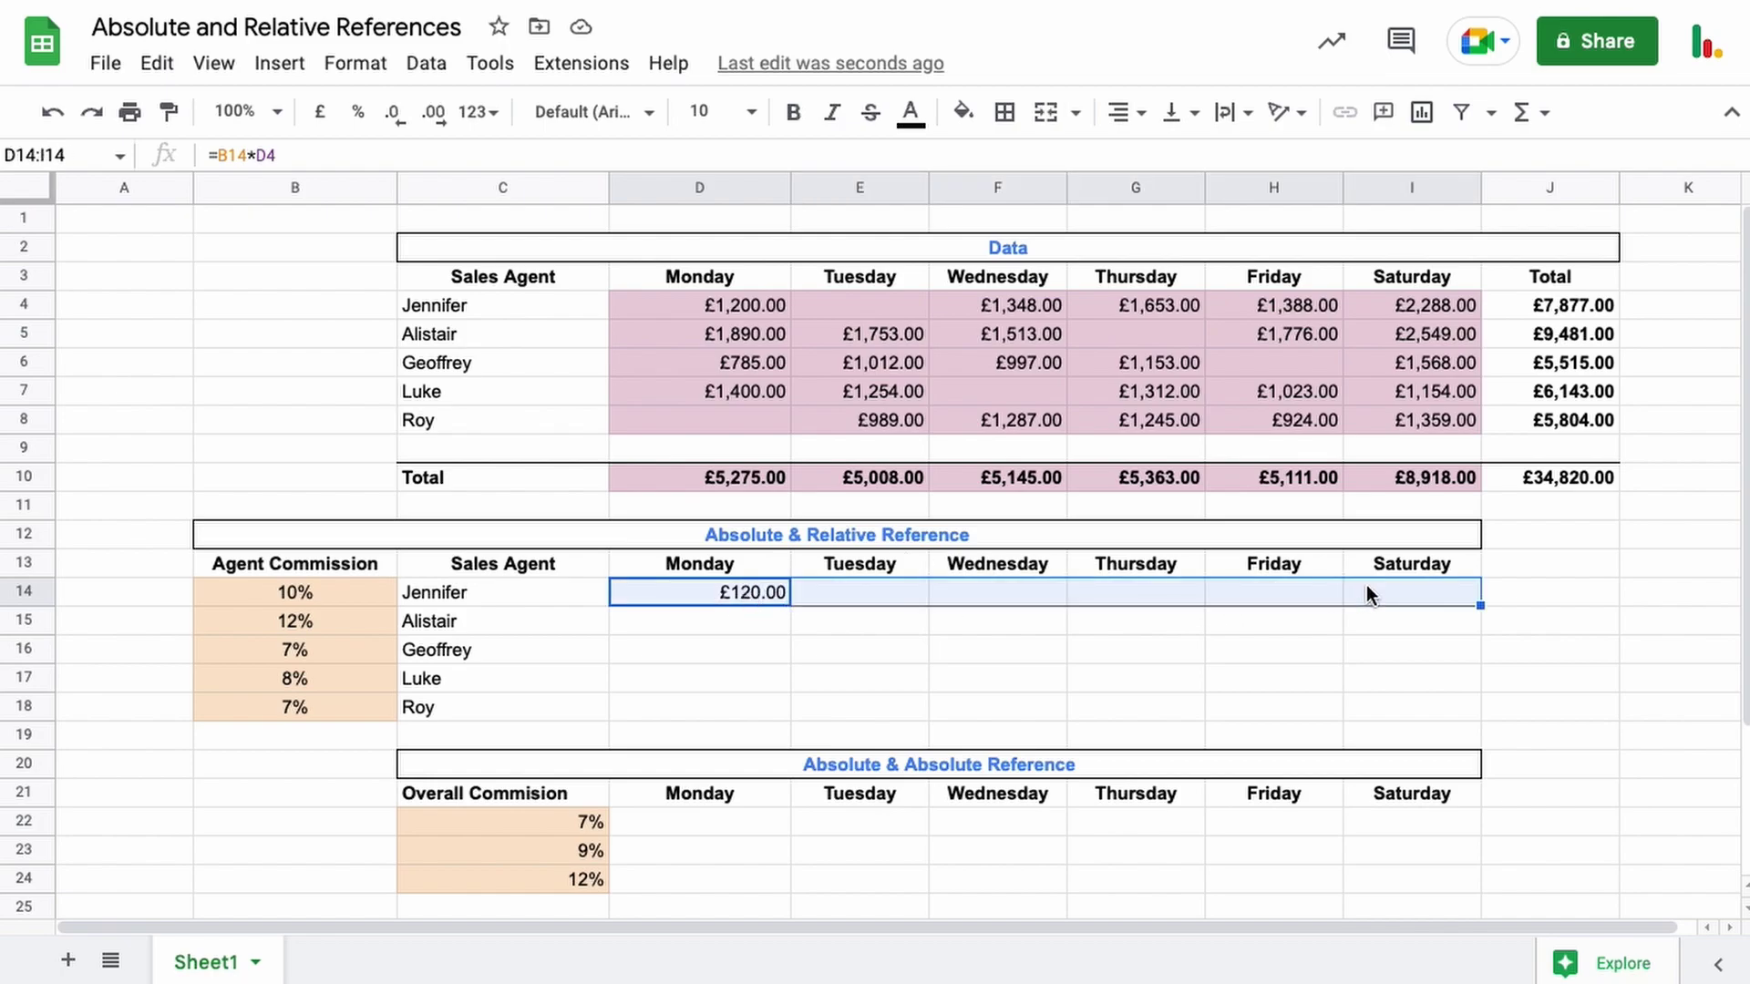
{"action": "left_click_drag", "start_coordinate": [736, 303], "coordinate": [1395, 307]}
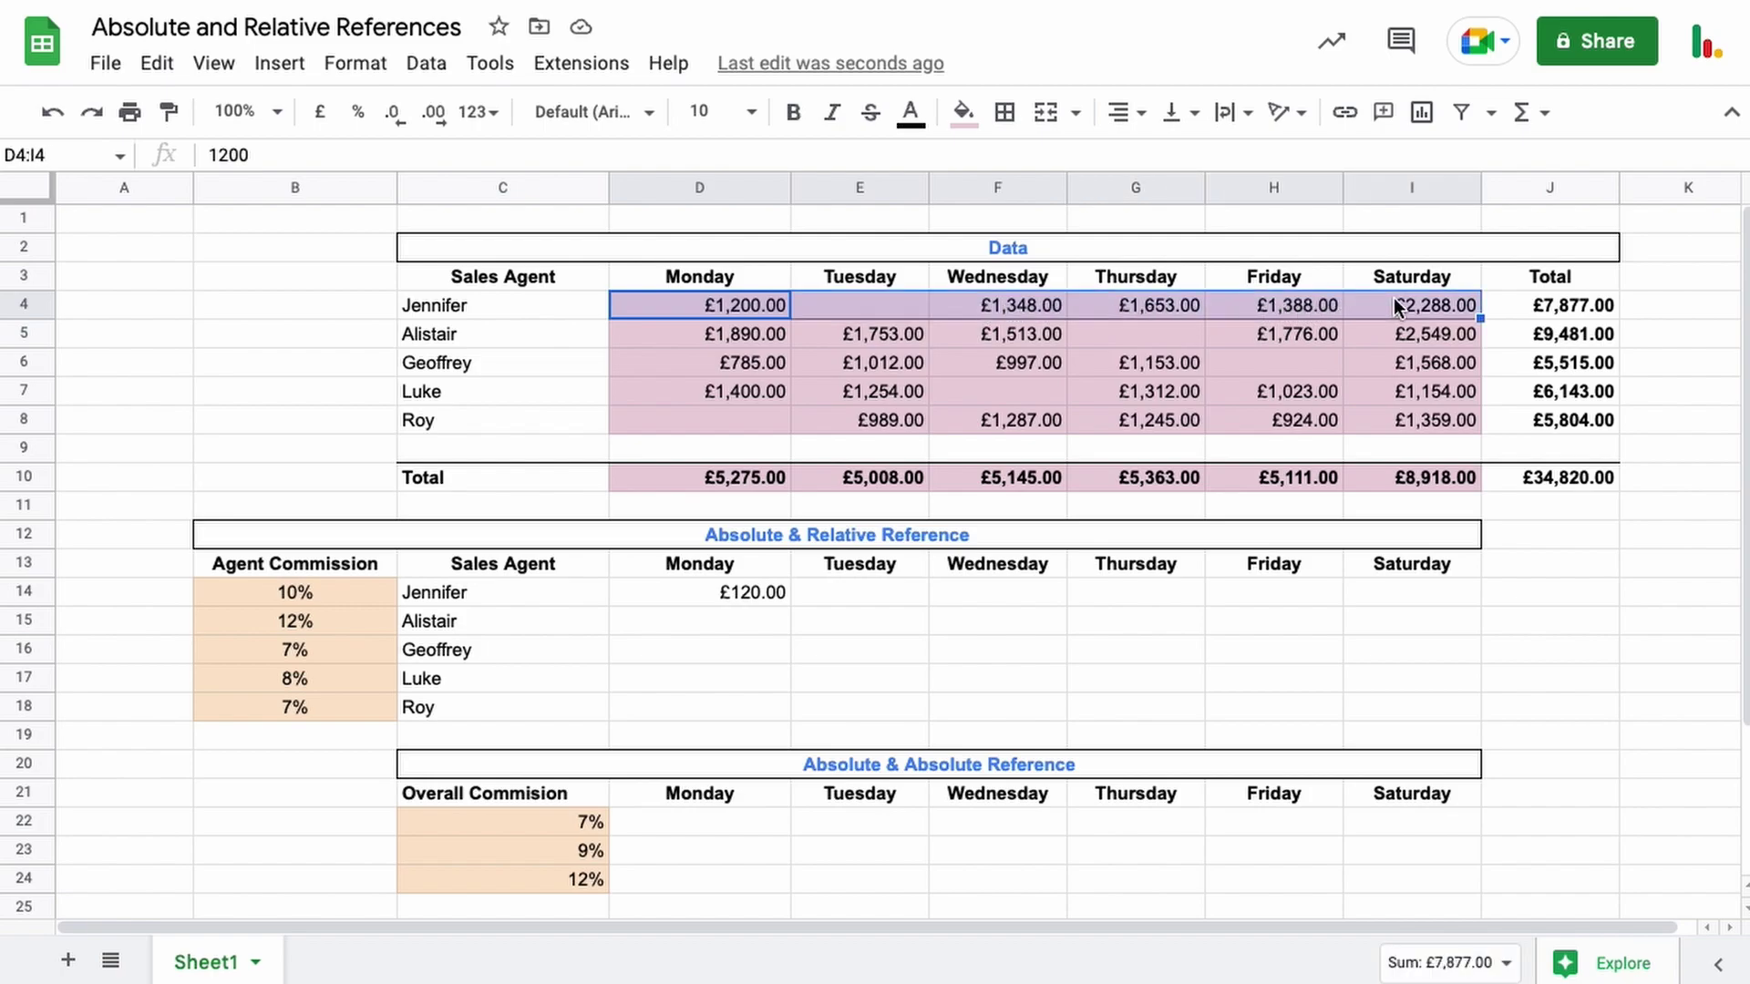
{"action": "left_click", "coordinate": [339, 594]}
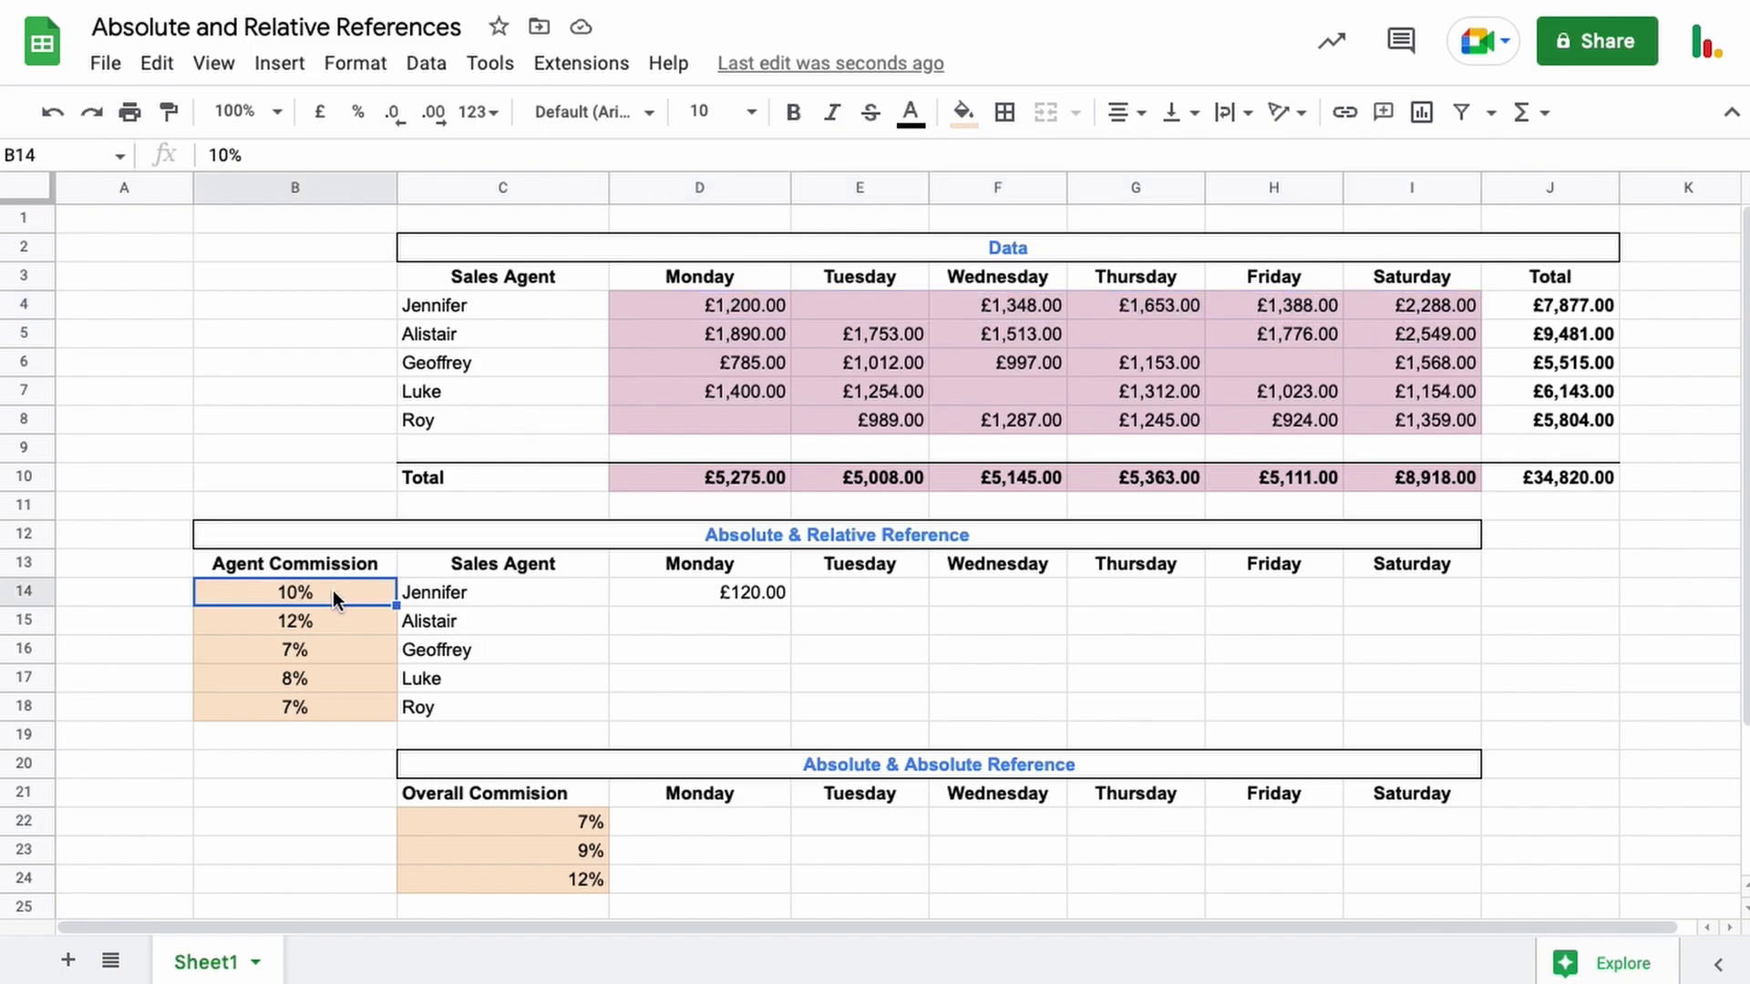
{"action": "left_click_drag", "start_coordinate": [319, 590], "coordinate": [961, 583]}
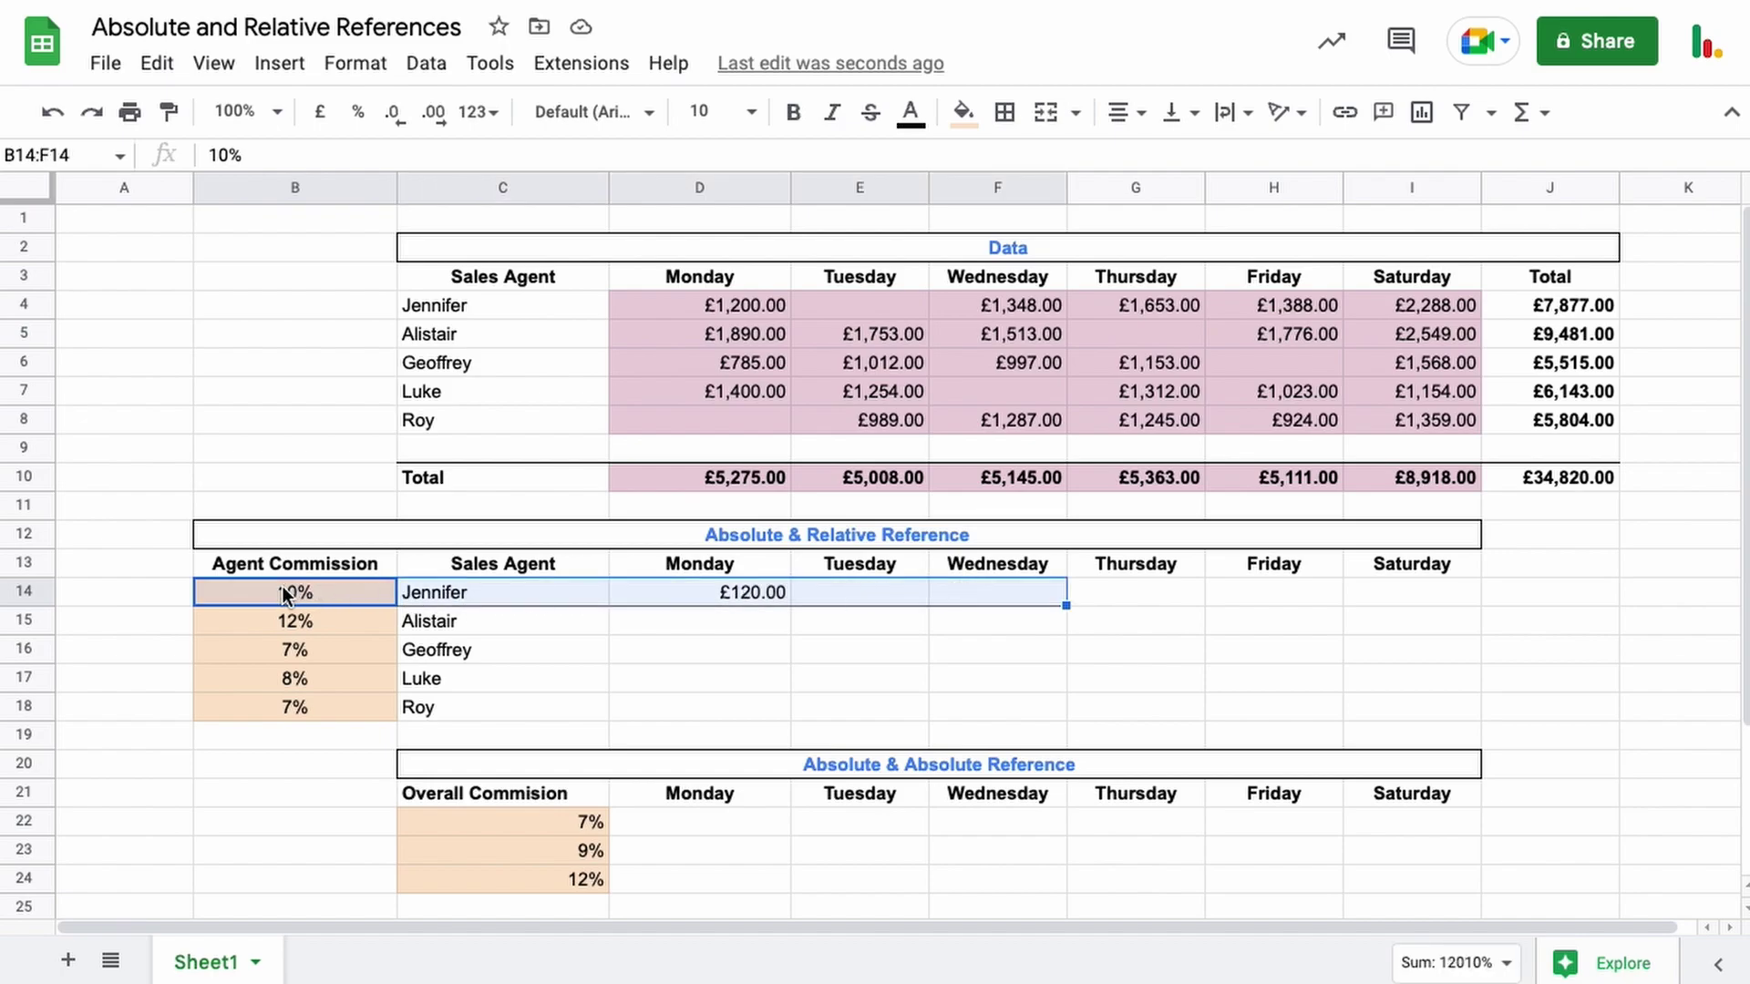
{"action": "left_click", "coordinate": [264, 187]}
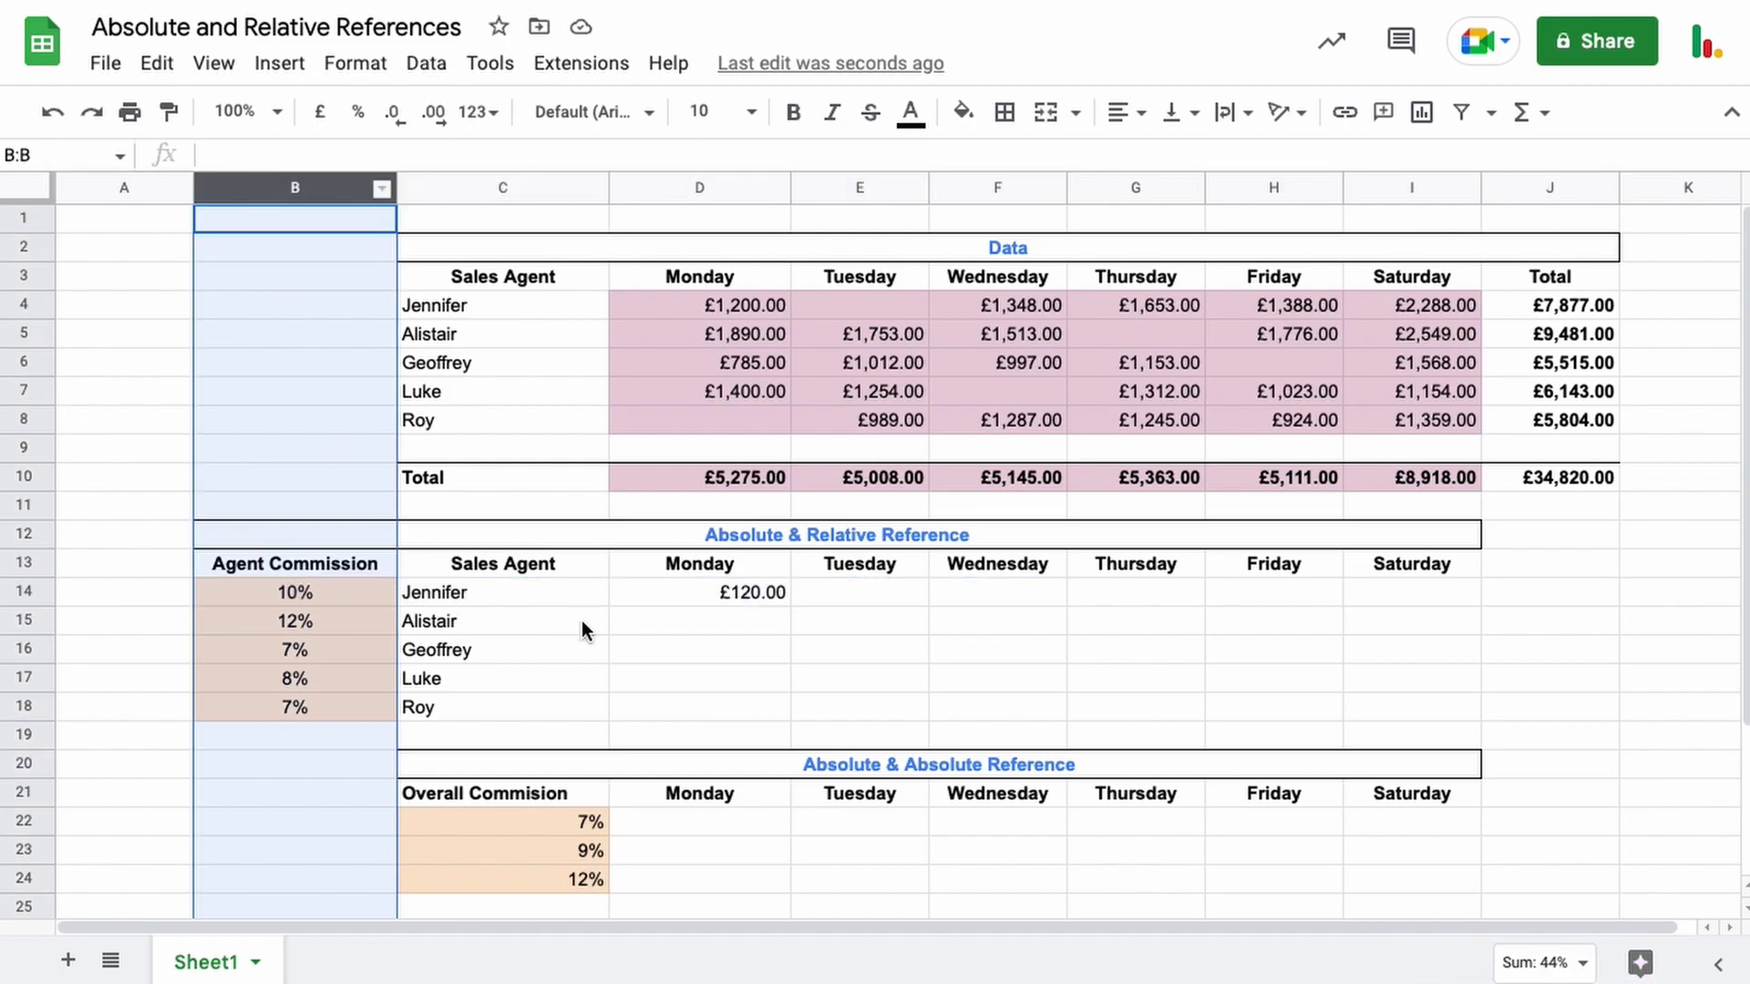
Edit D14's formula to =$B14*D4, locking only column B of the rate reference.
{"action": "double_click", "coordinate": [633, 592]}
{"action": "left_click", "coordinate": [633, 592]}
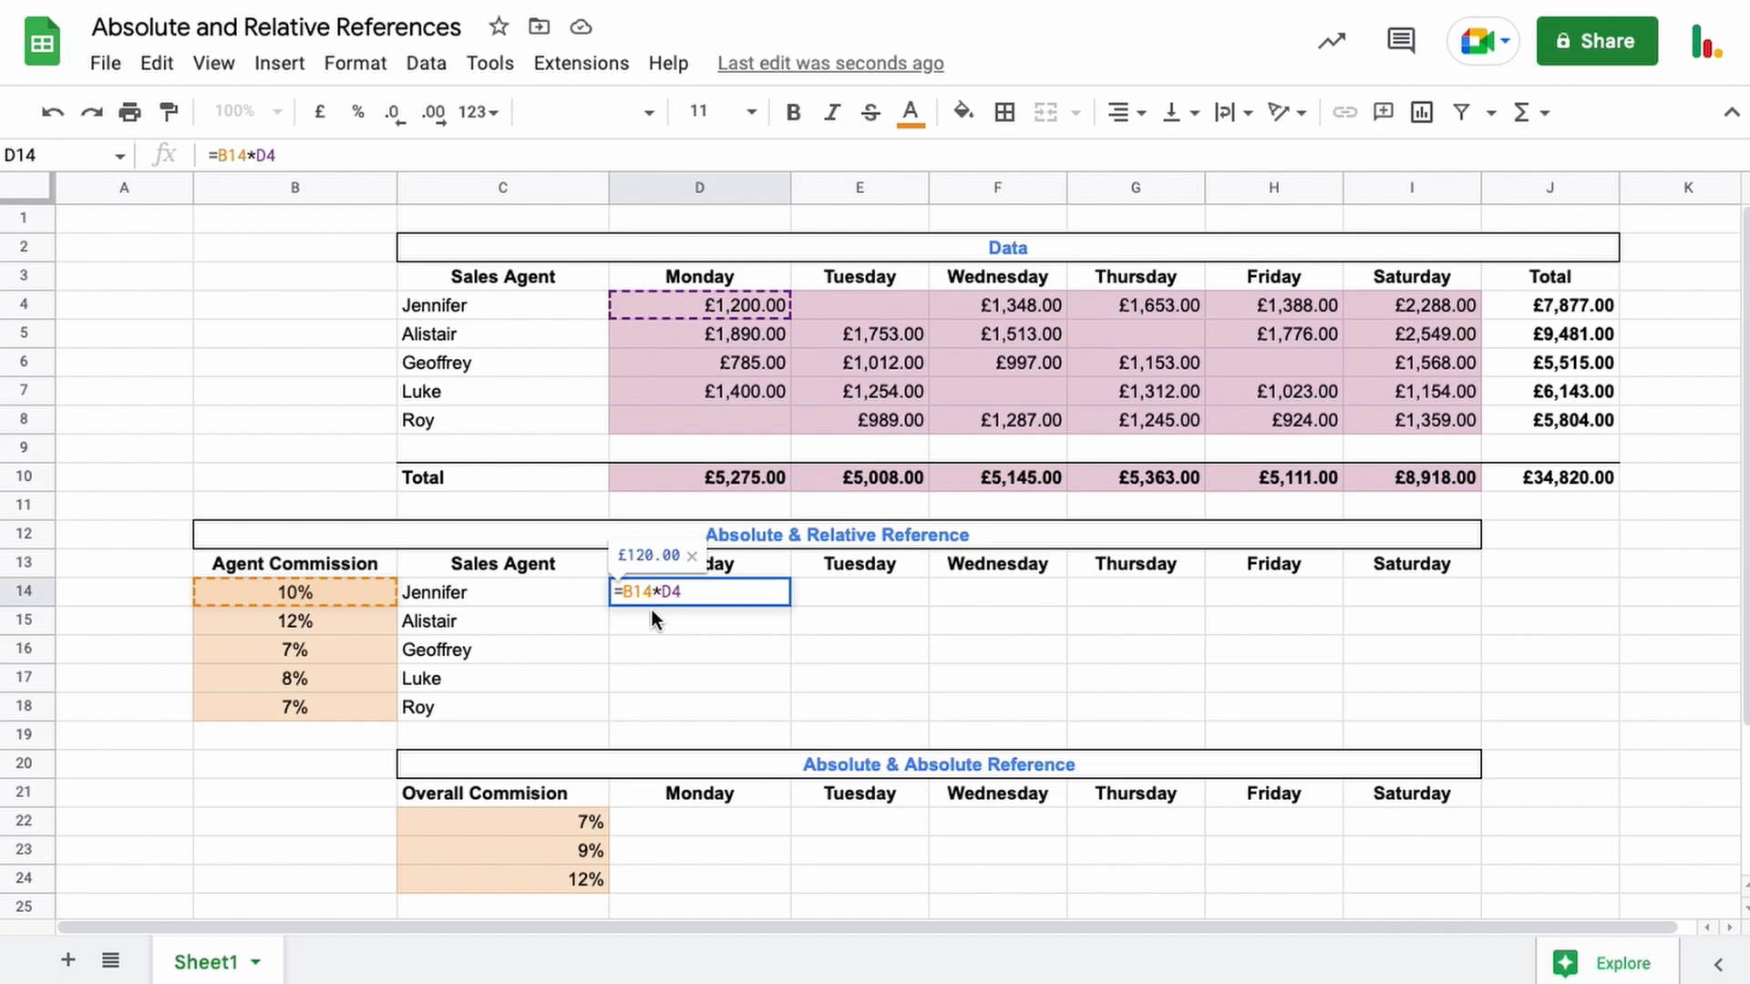
{"action": "left_click", "coordinate": [635, 605]}
{"action": "key", "text": "F4"}
{"action": "left_click", "coordinate": [627, 598]}
{"action": "key", "text": "BackSpace"}
{"action": "key", "text": "F4"}
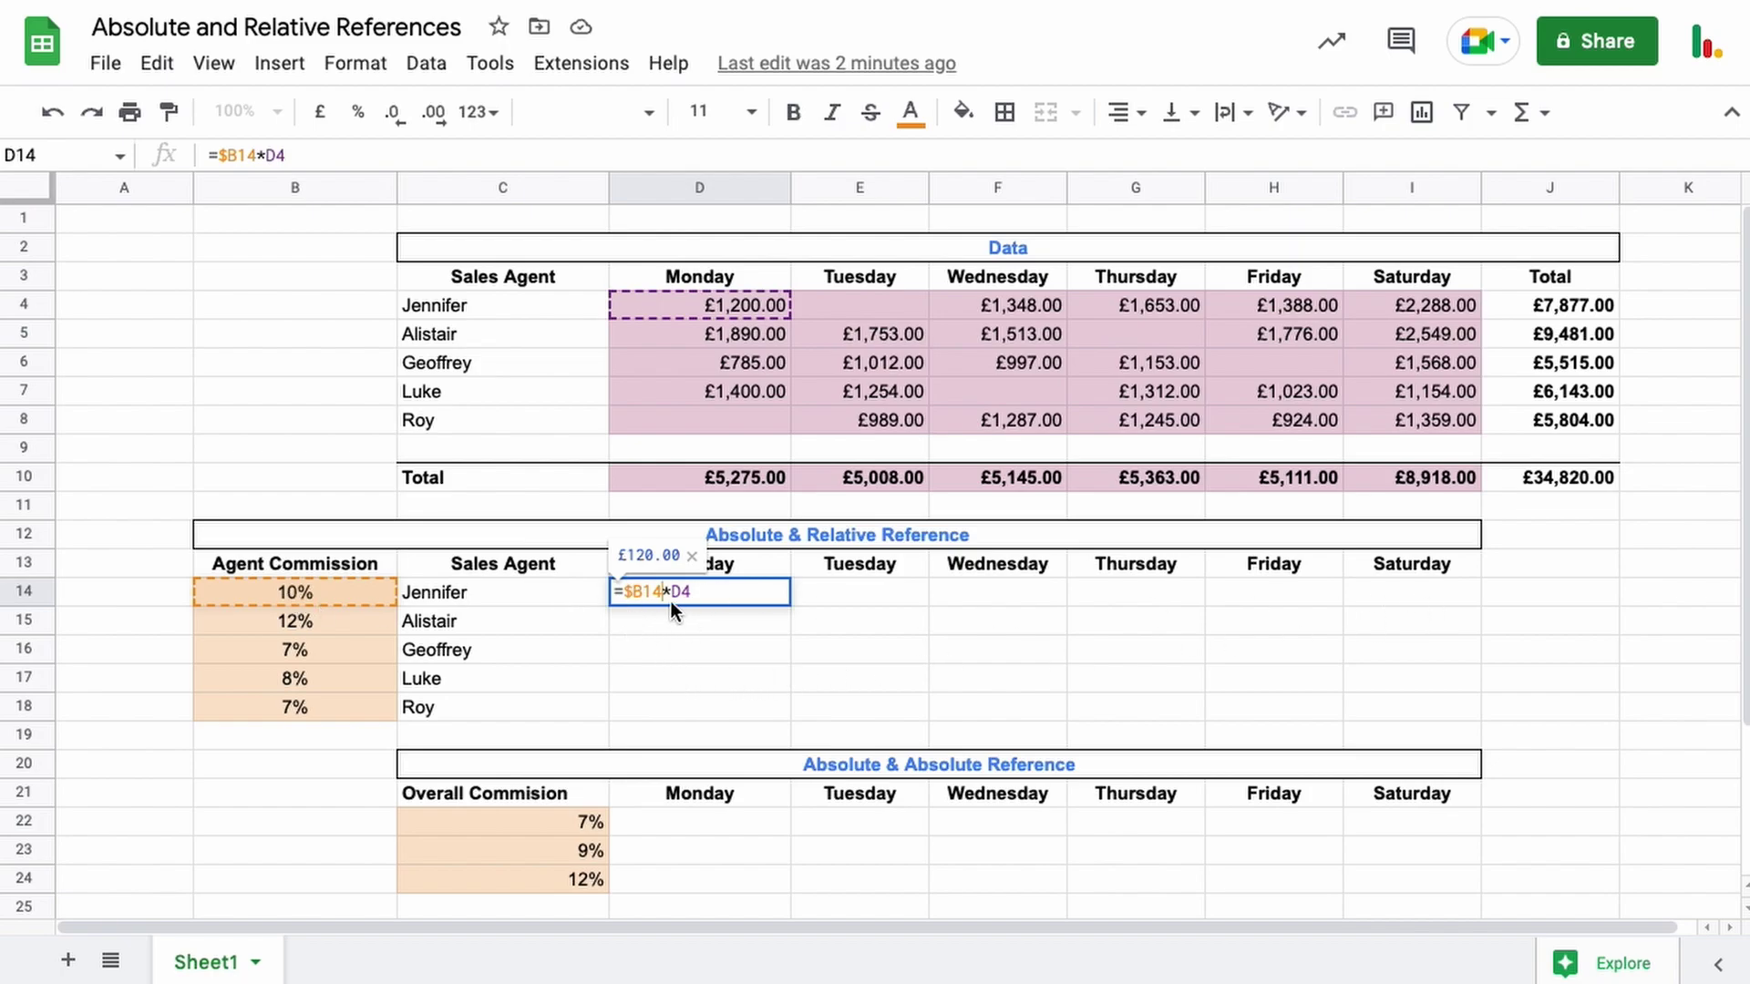
{"action": "key", "text": "Right"}
{"action": "key", "text": "Right"}
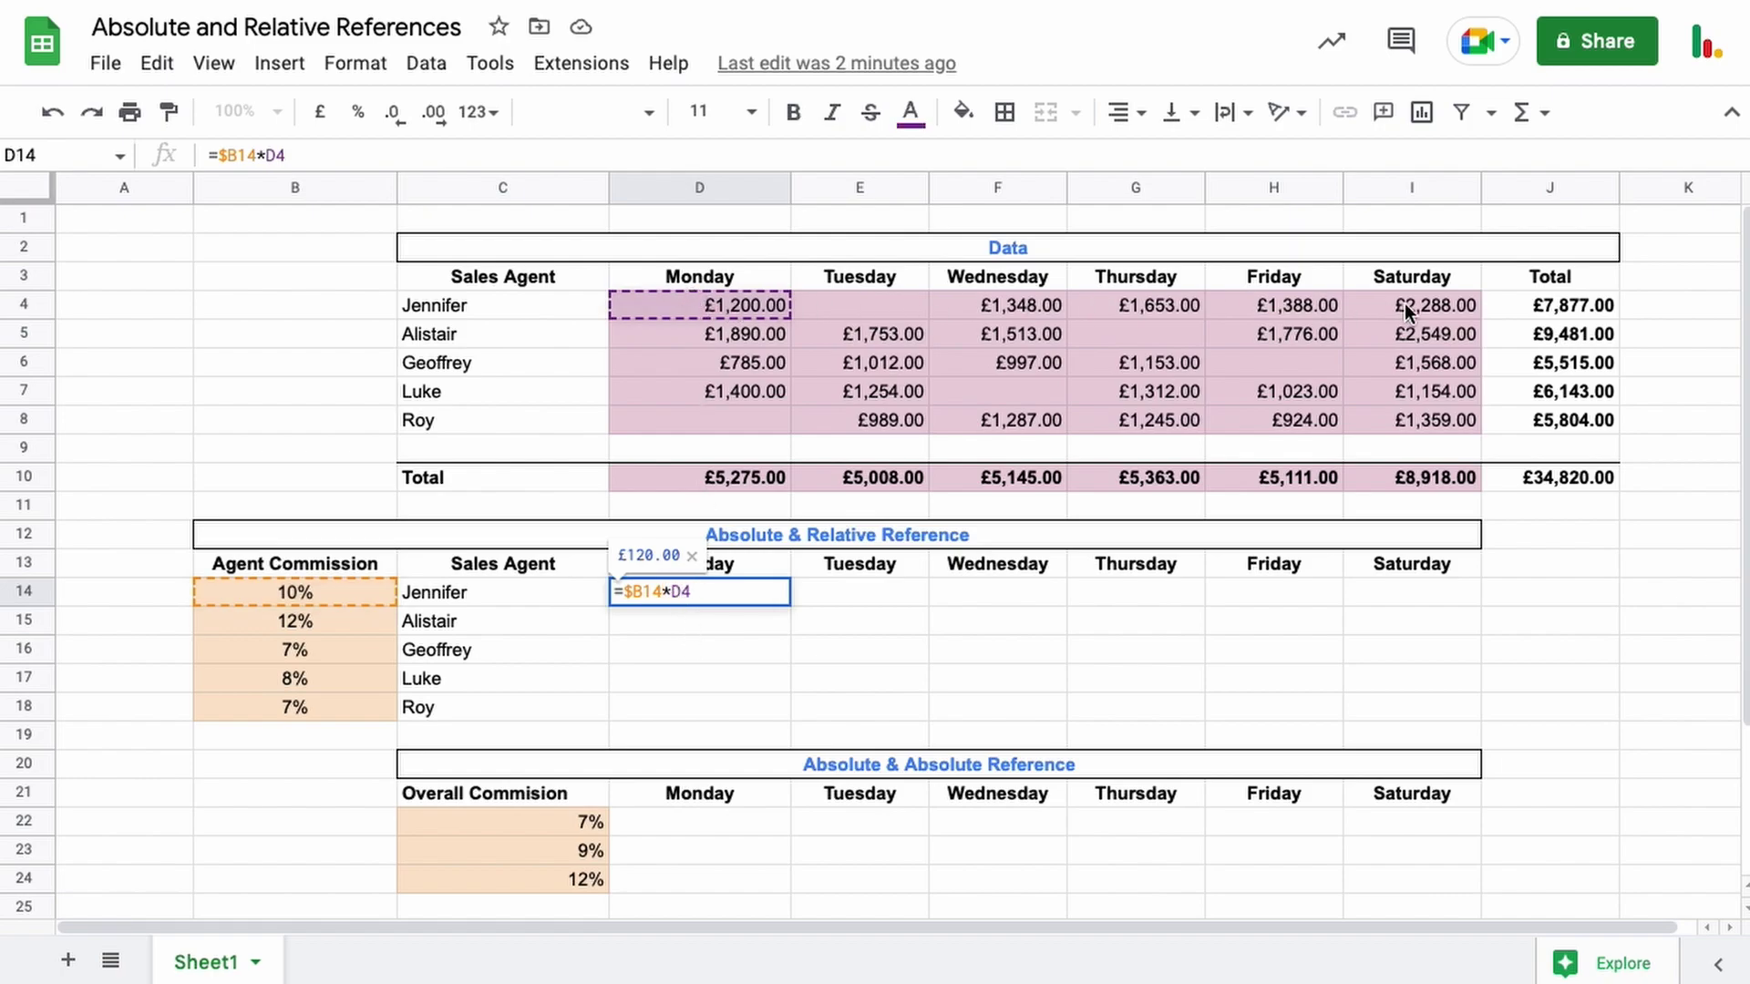
Commit =$B14*D4 in D14, copy it across to I14, and check G14's references.
{"action": "key", "text": "Return"}
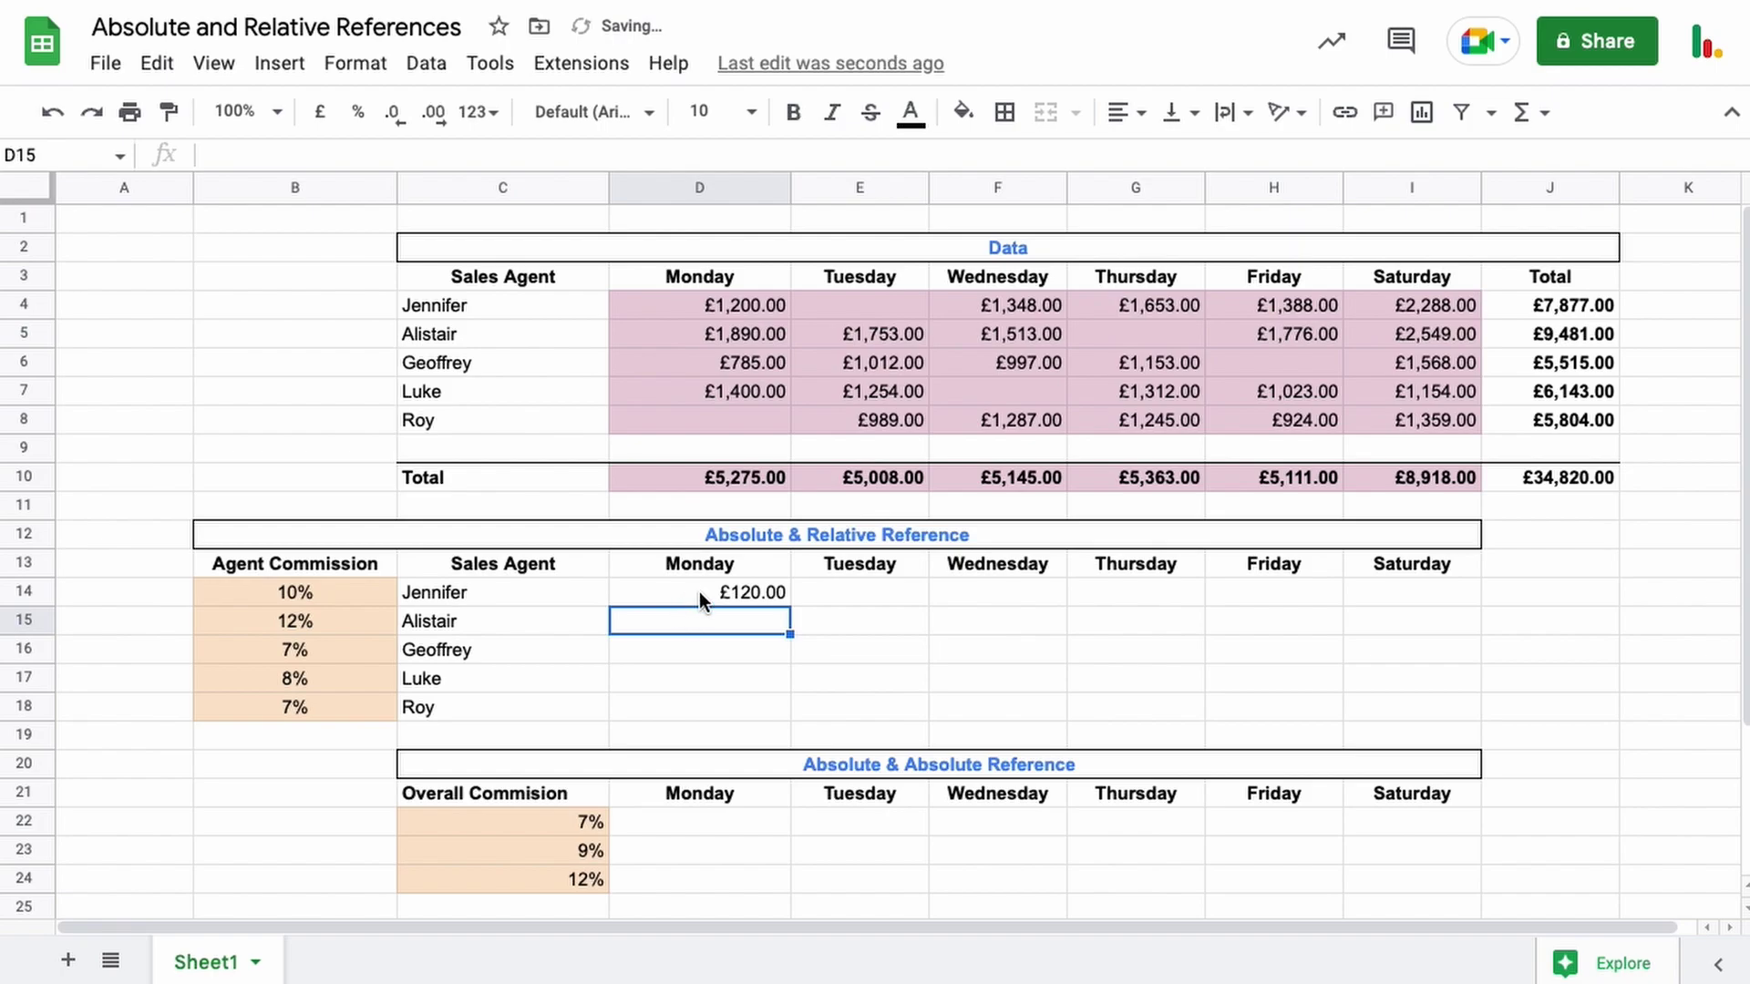
{"action": "left_click", "coordinate": [698, 592]}
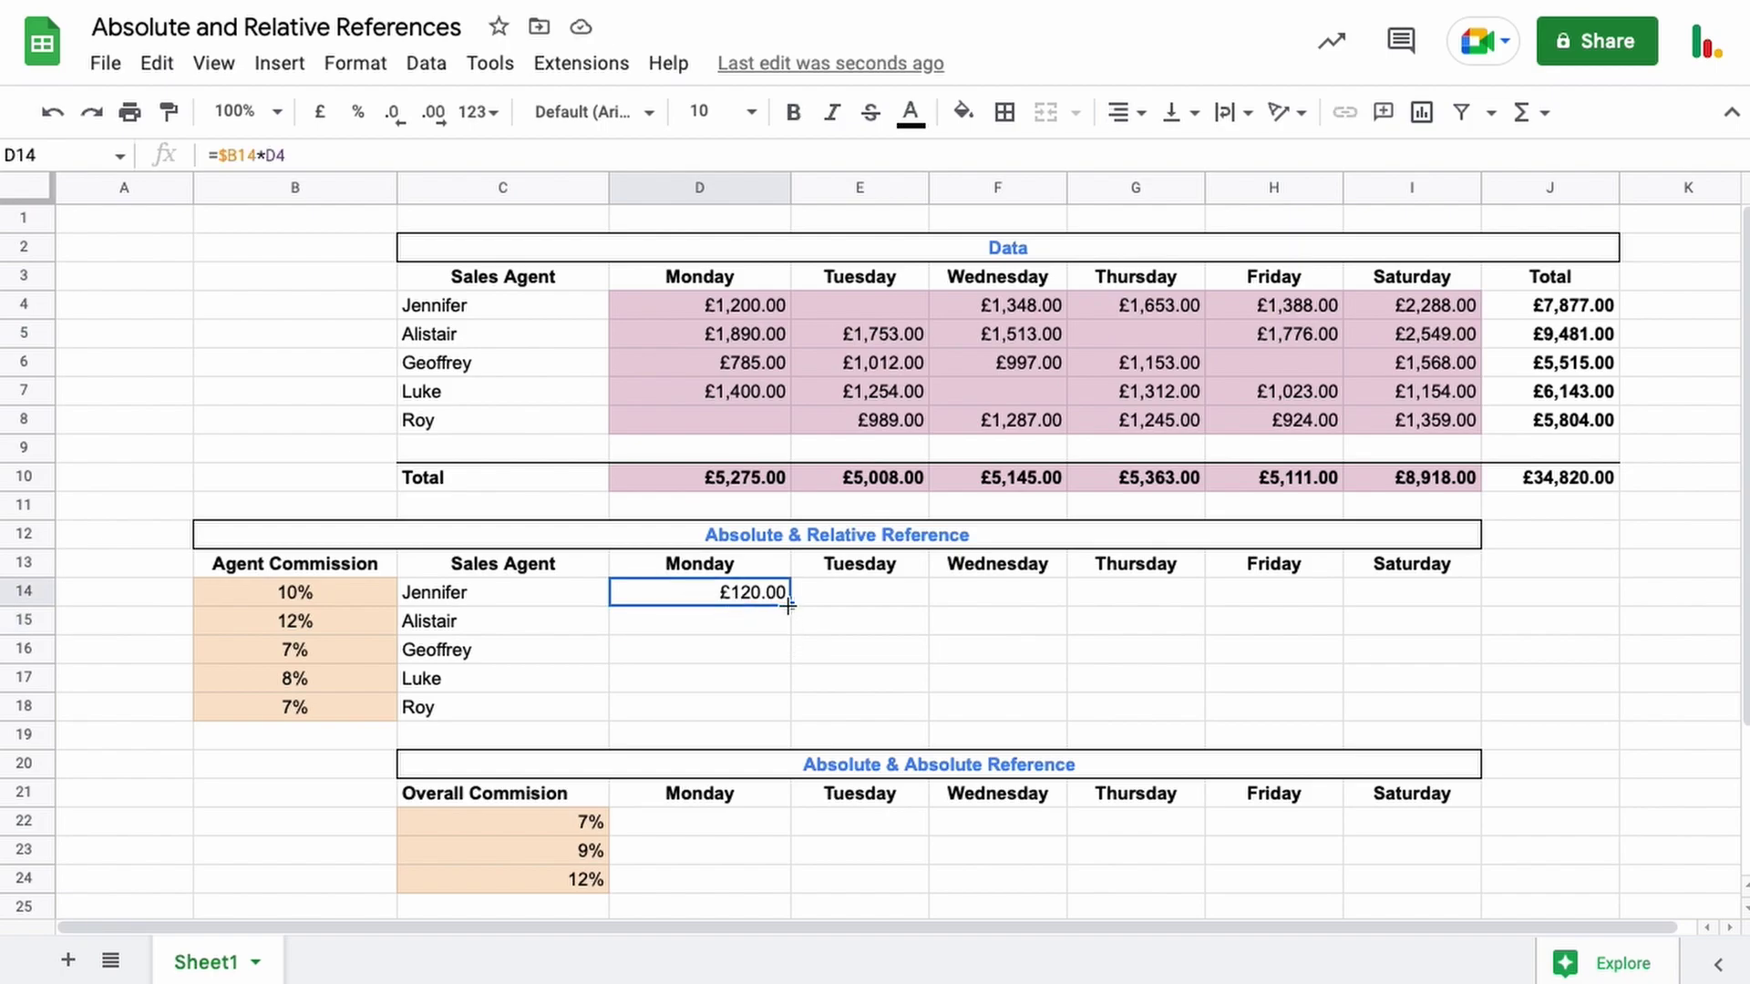
{"action": "left_click_drag", "start_coordinate": [788, 604], "coordinate": [1374, 596]}
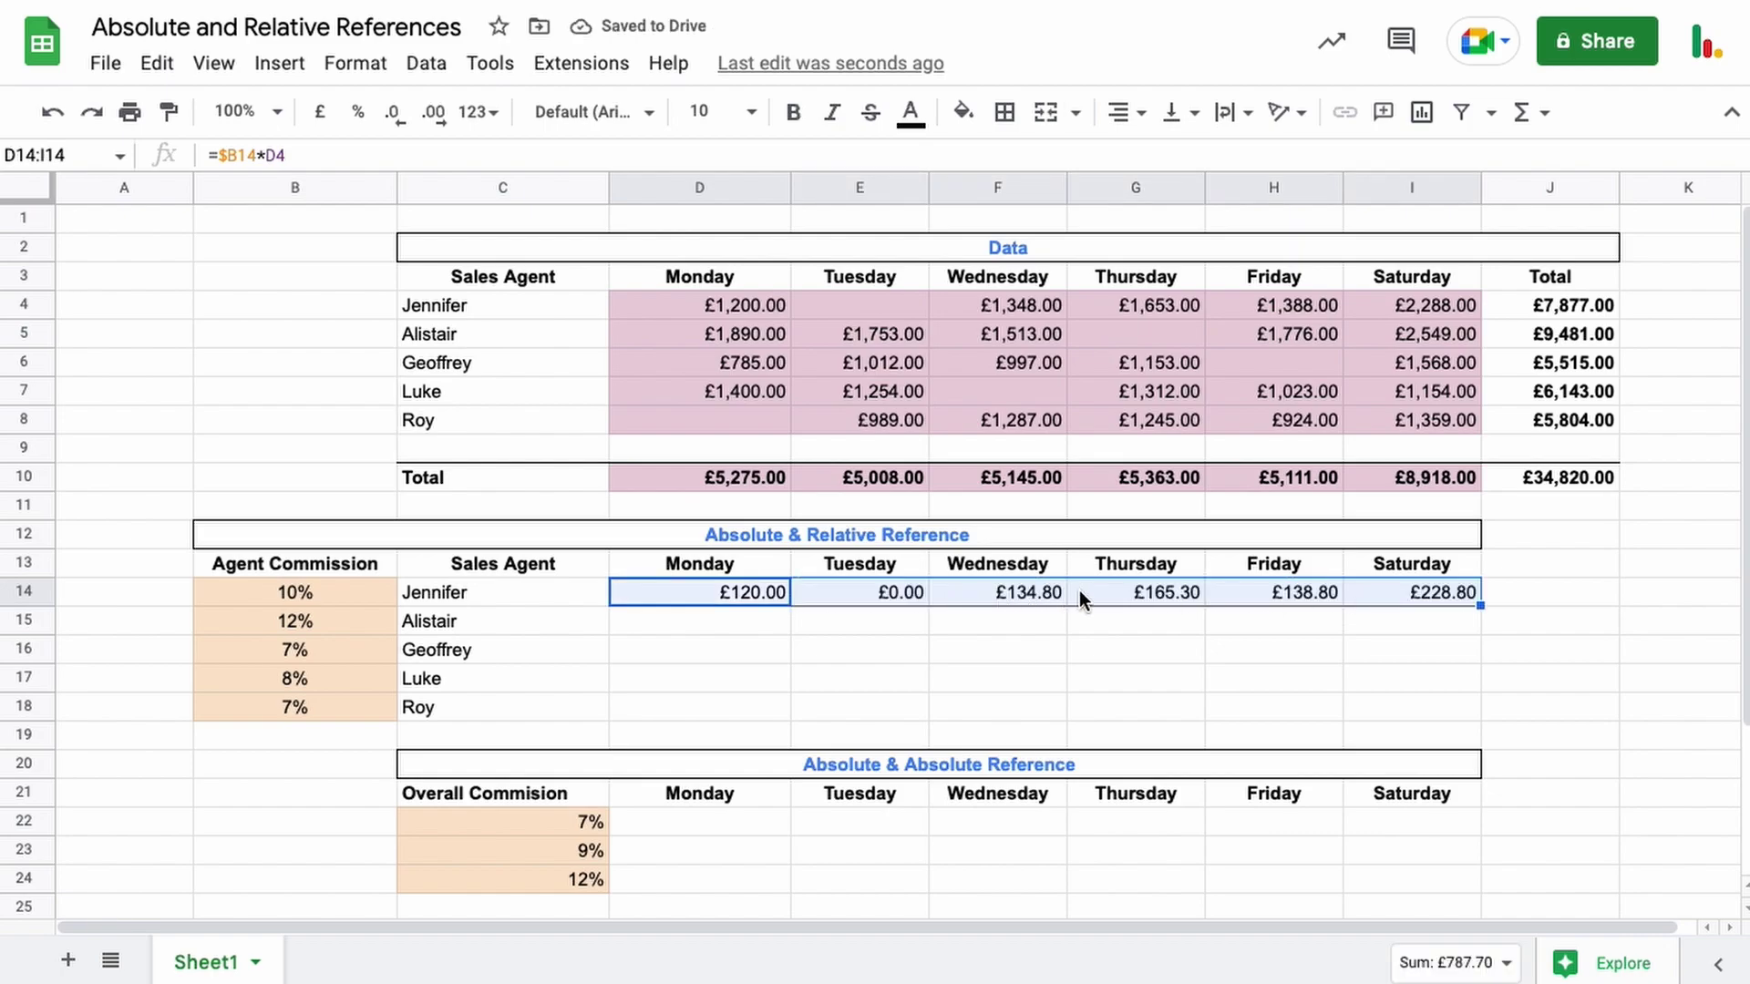
{"action": "double_click", "coordinate": [1177, 590]}
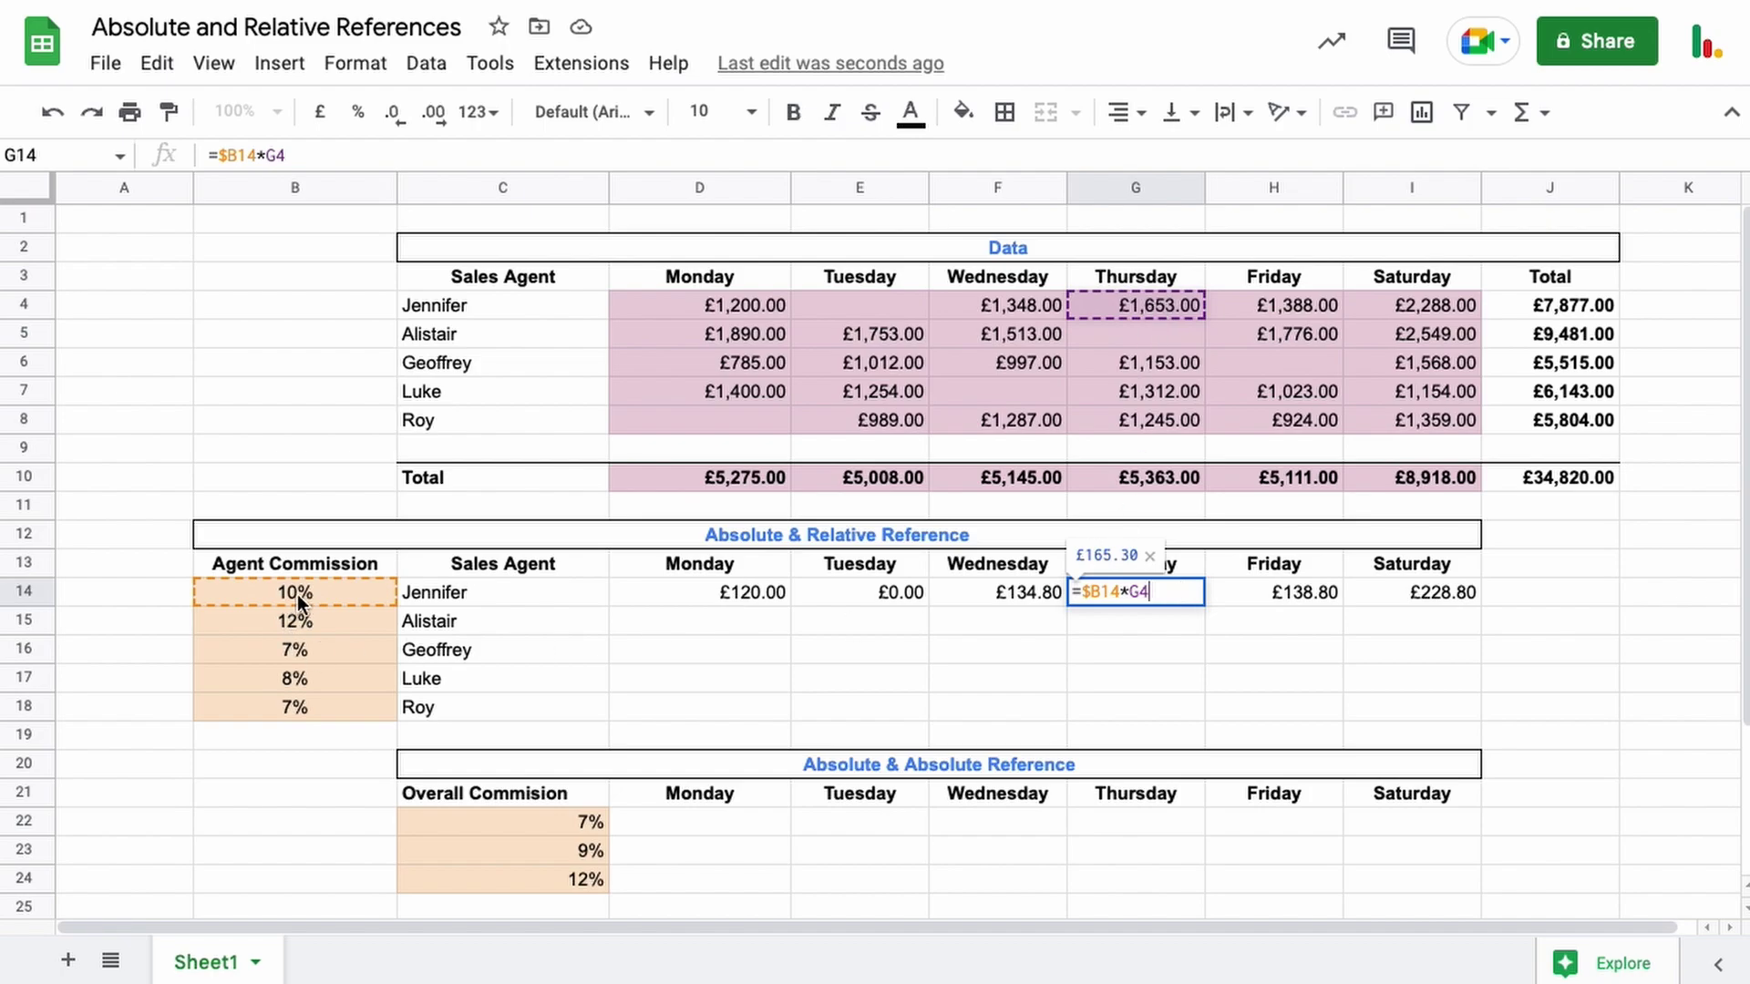
Fill row 14's formulas down through row 18, confirming I18 gives £95.13.
{"action": "left_click_drag", "start_coordinate": [756, 588], "coordinate": [1467, 713]}
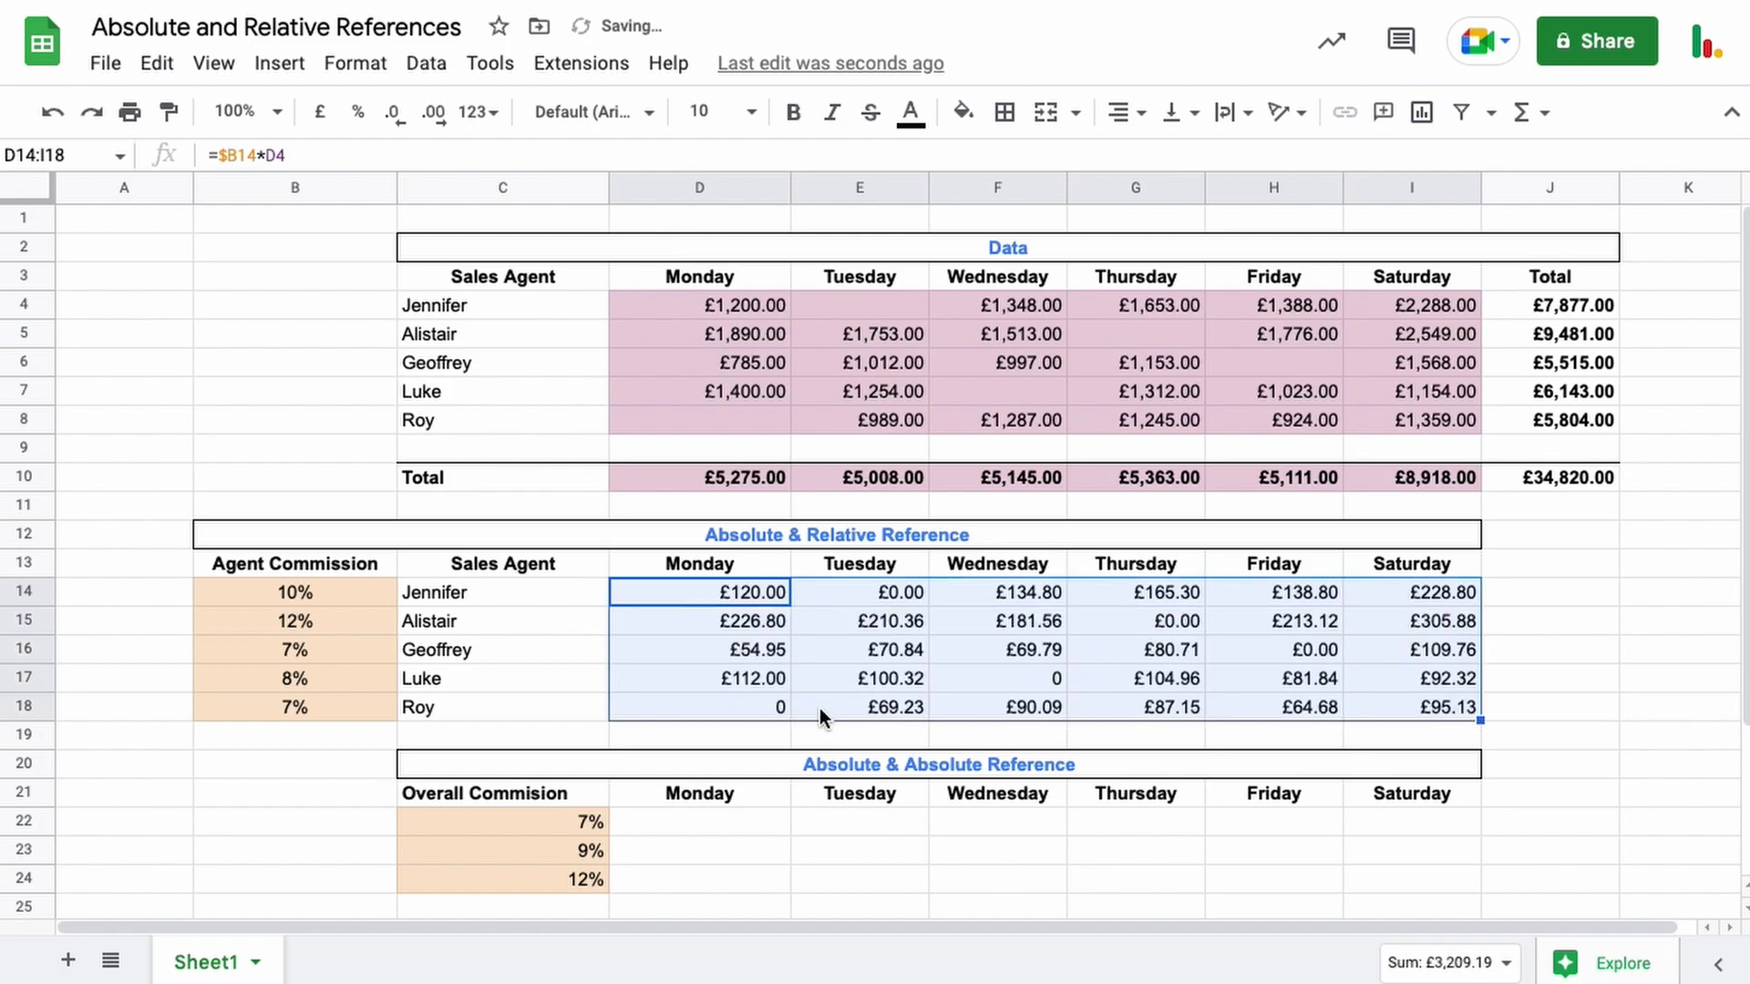
{"action": "double_click", "coordinate": [1375, 707]}
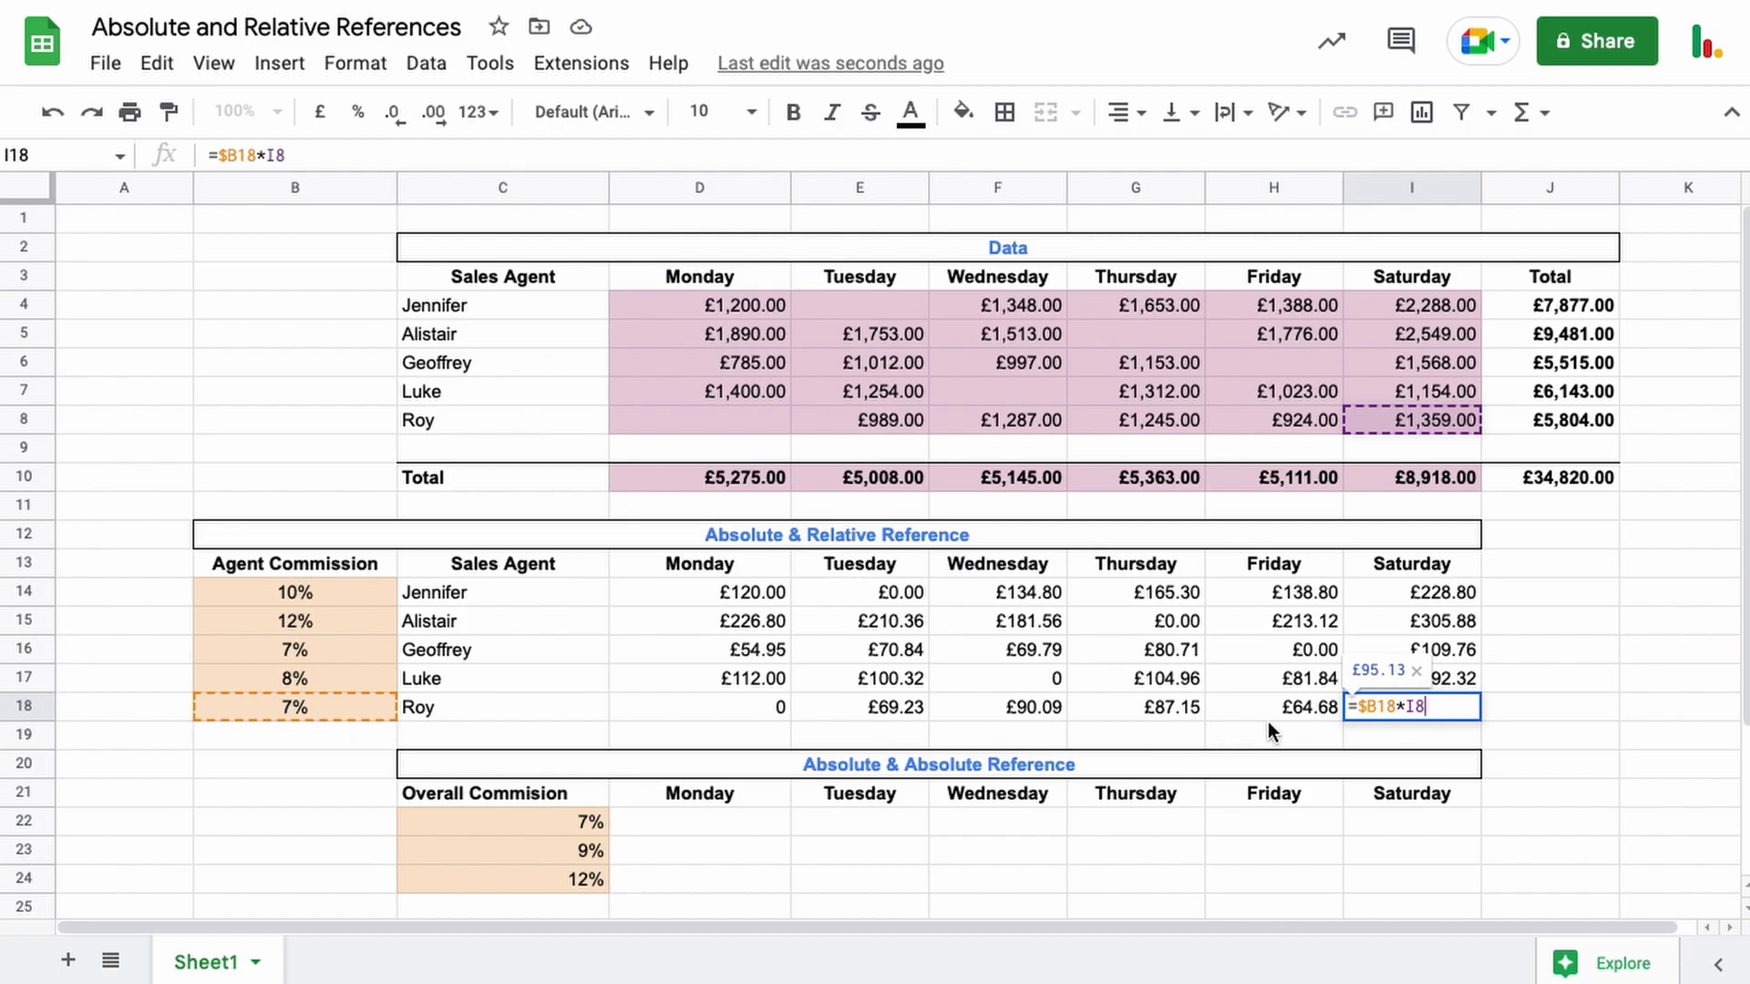
{"action": "key", "text": "Return"}
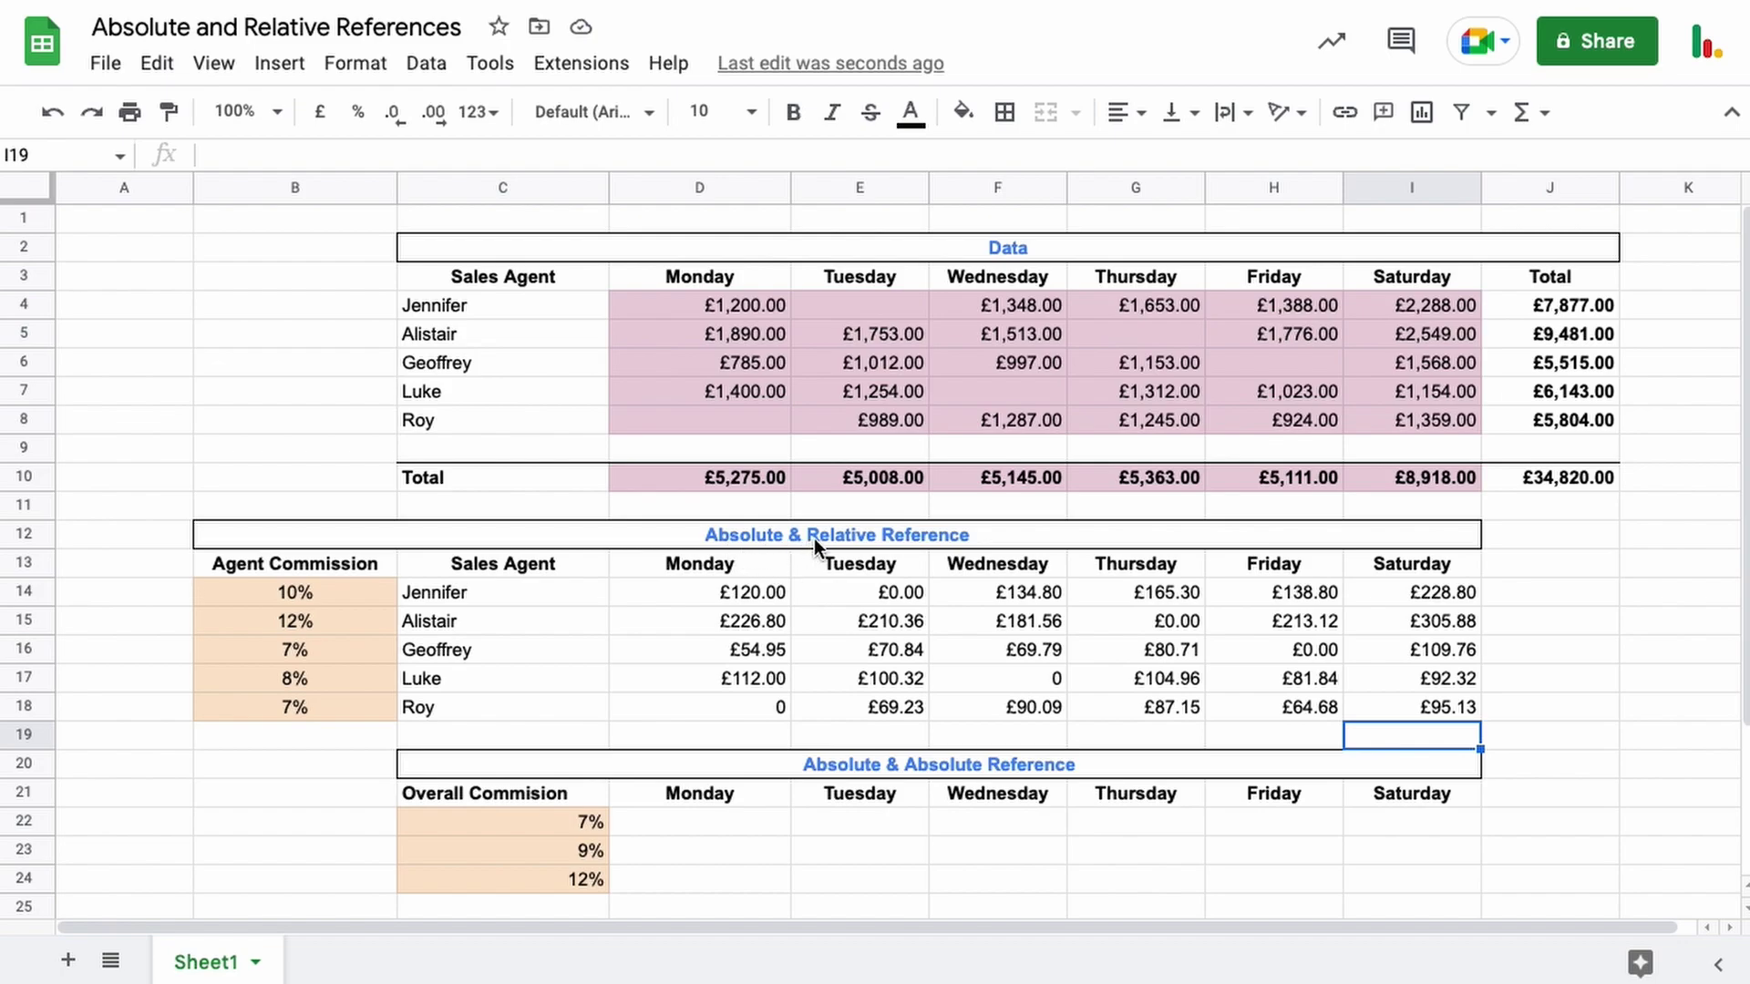
Enter =$C22*D$10 in D22, giving £369.25 for Monday at 7%.
{"action": "left_click", "coordinate": [713, 823]}
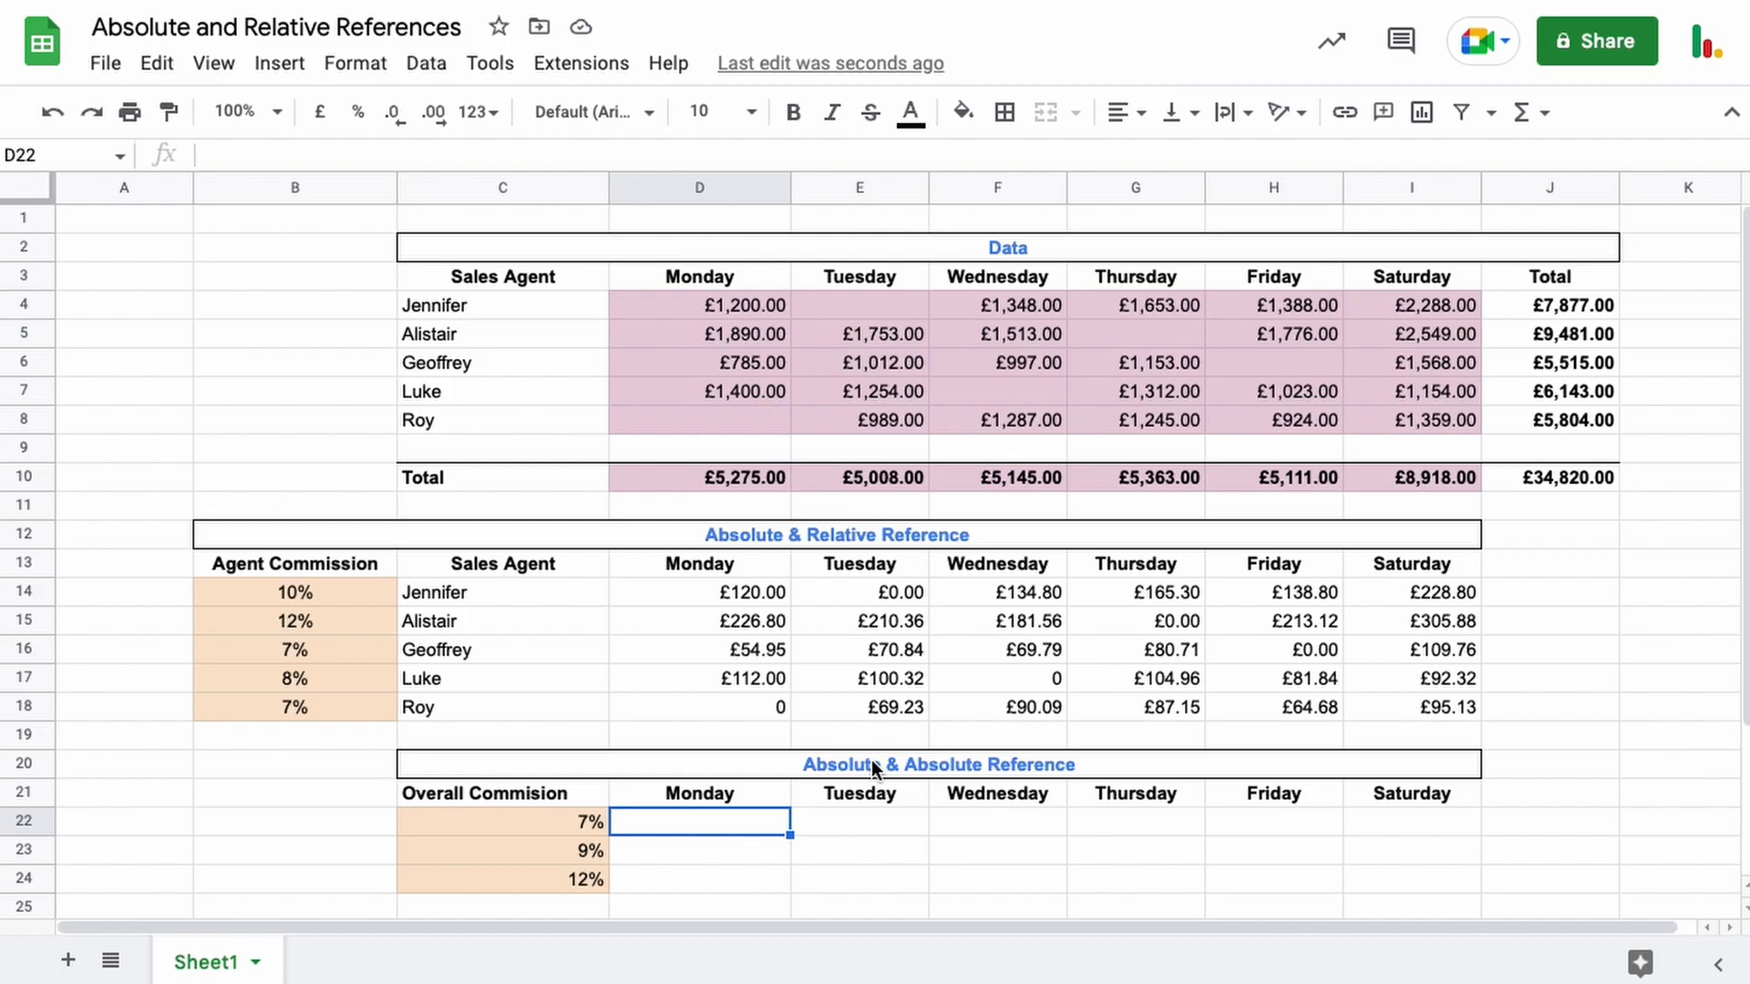
{"action": "type", "text": "="}
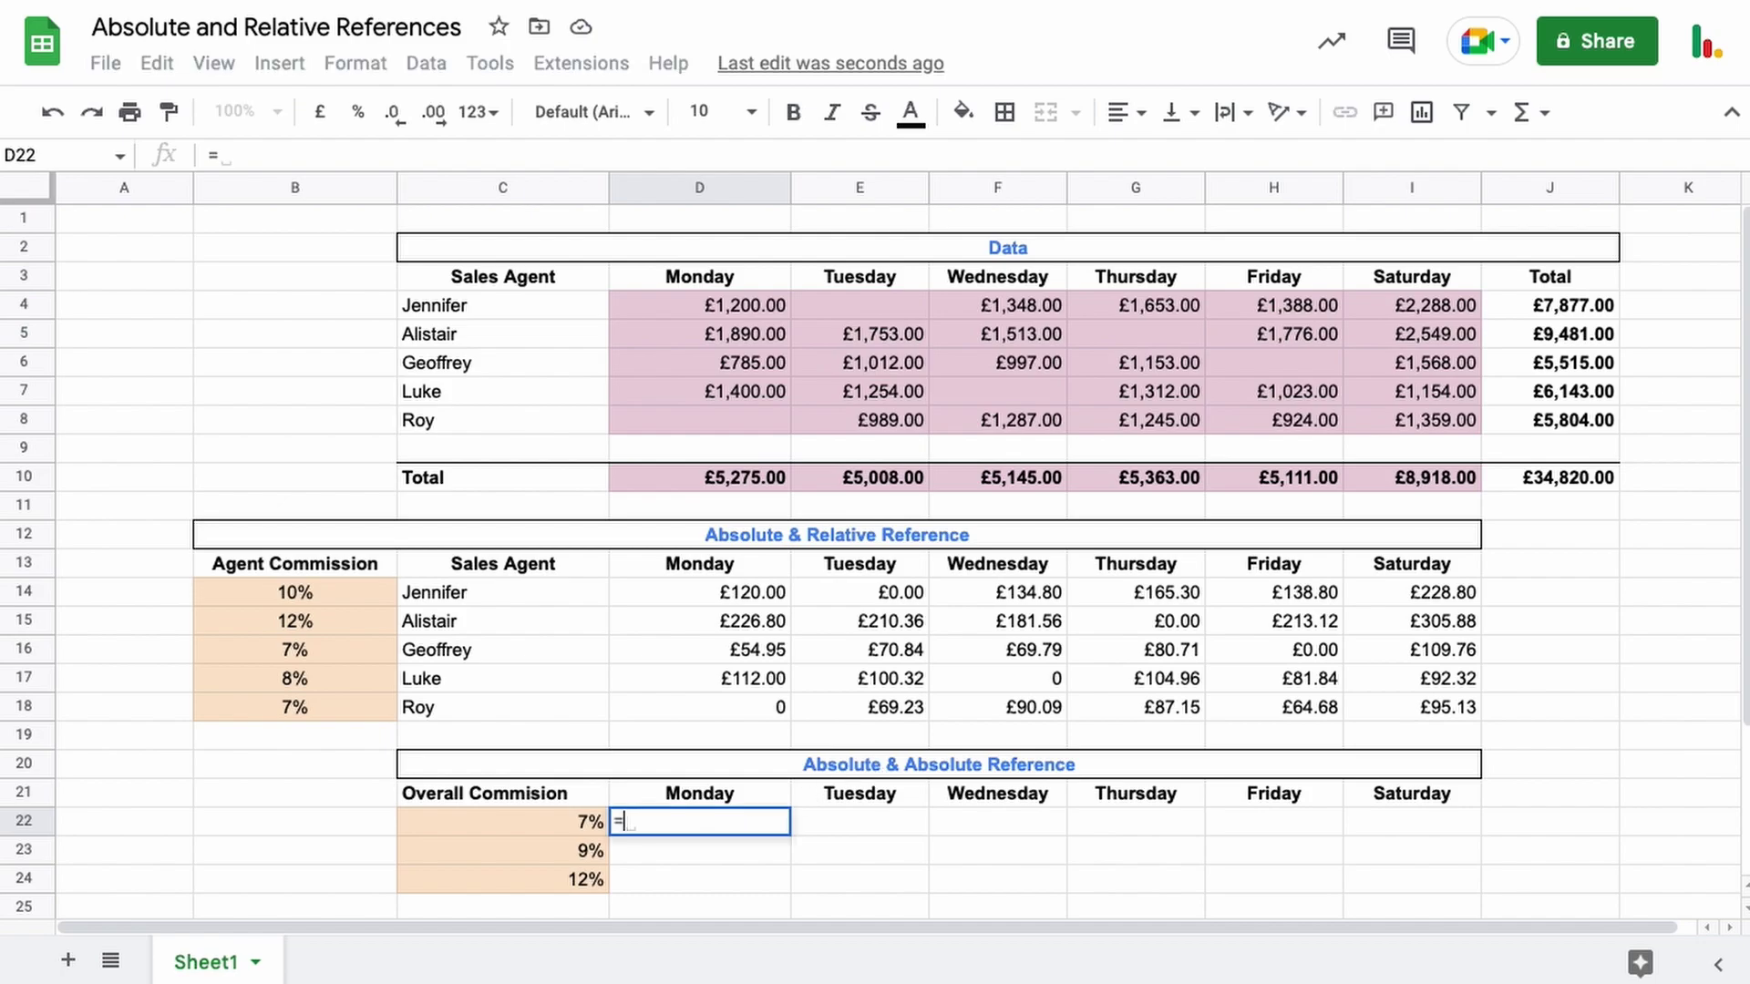
{"action": "left_click", "coordinate": [554, 824]}
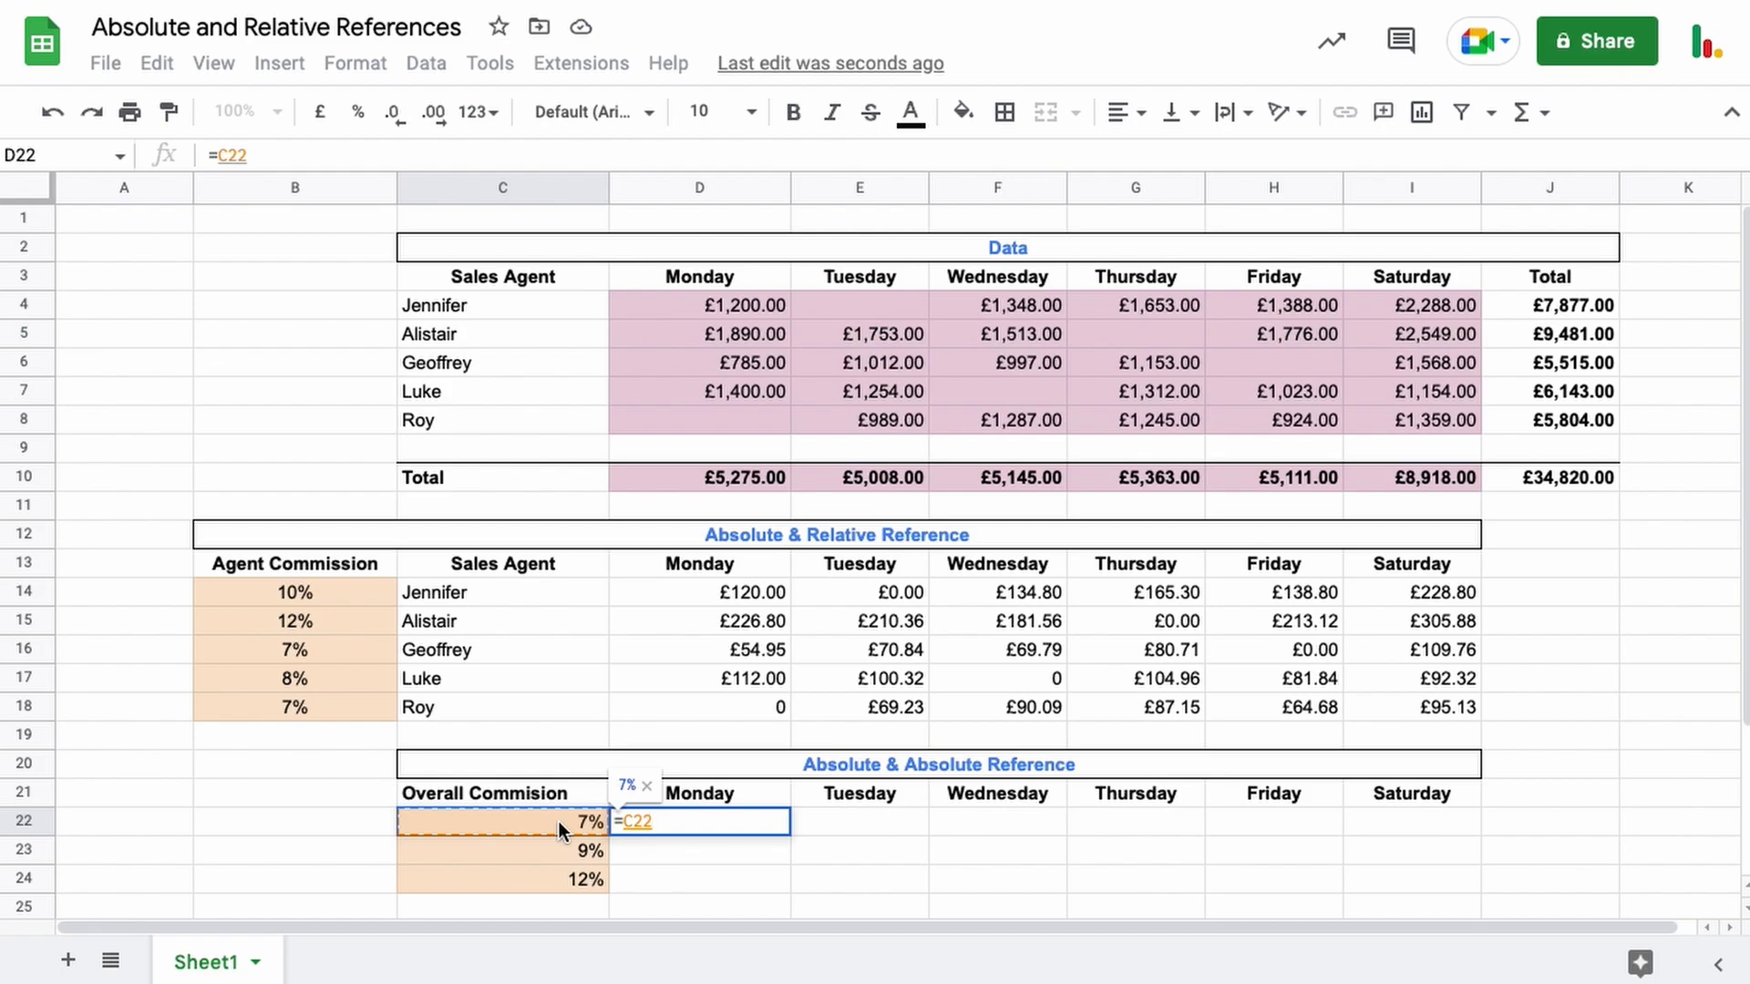
{"action": "type", "text": "*"}
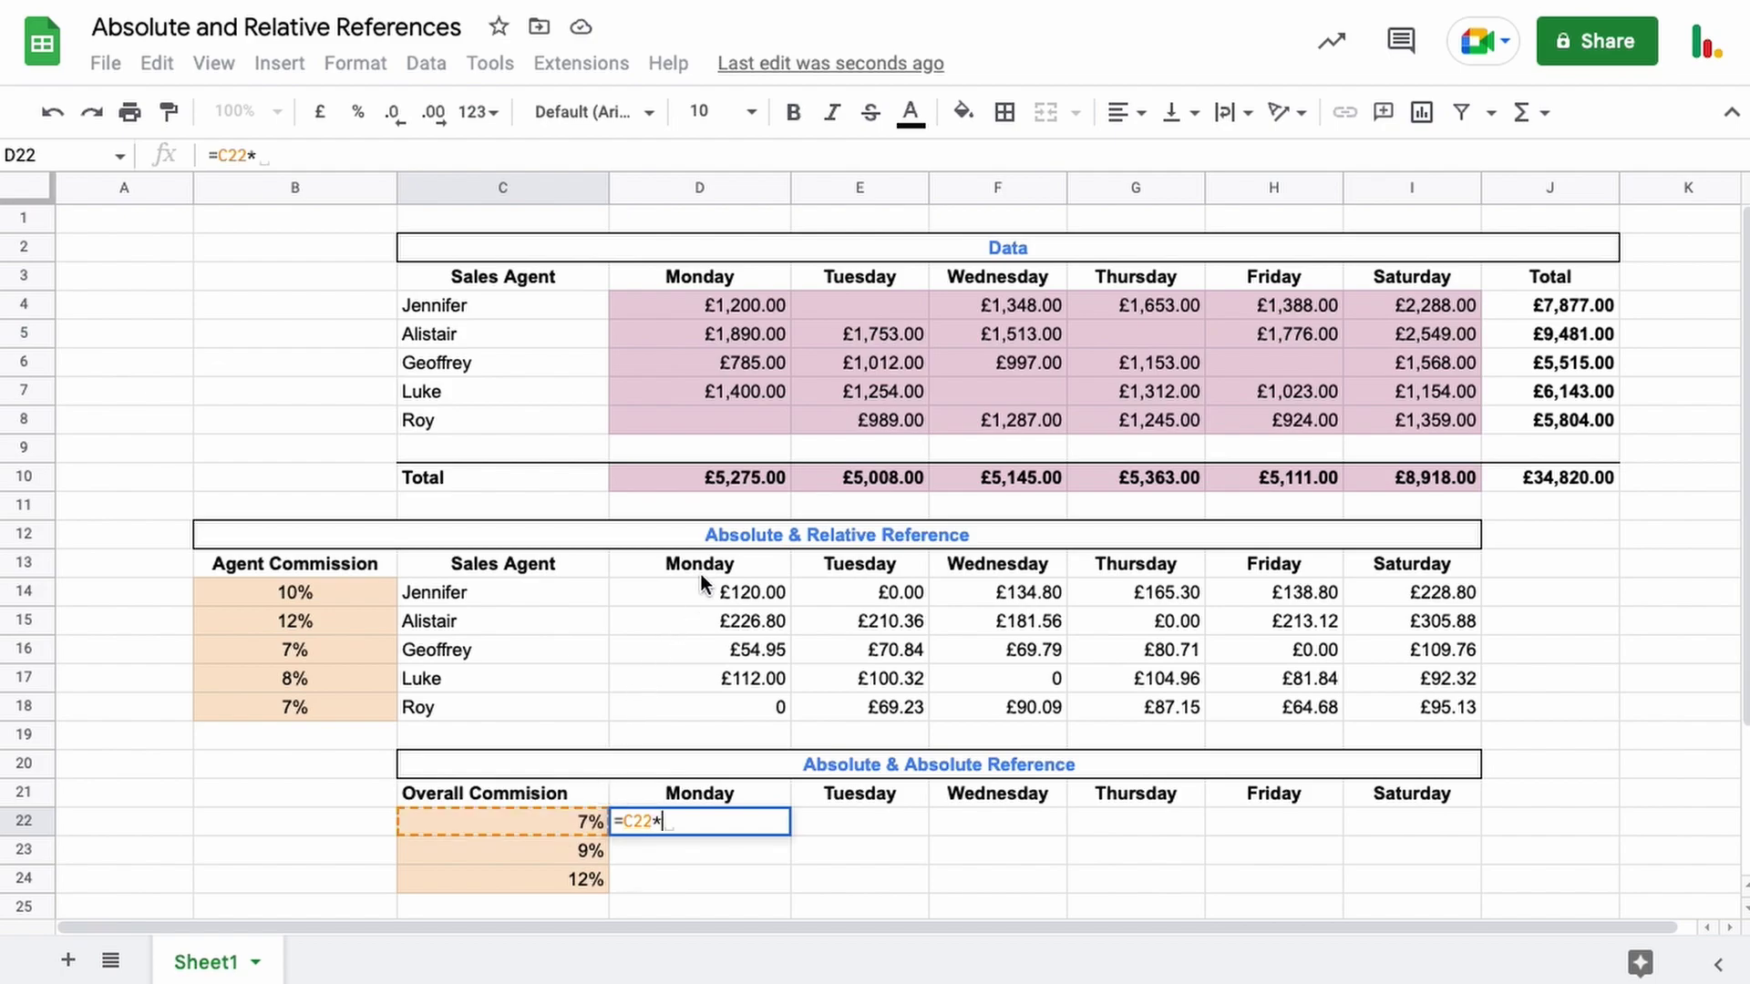
{"action": "left_click", "coordinate": [730, 476]}
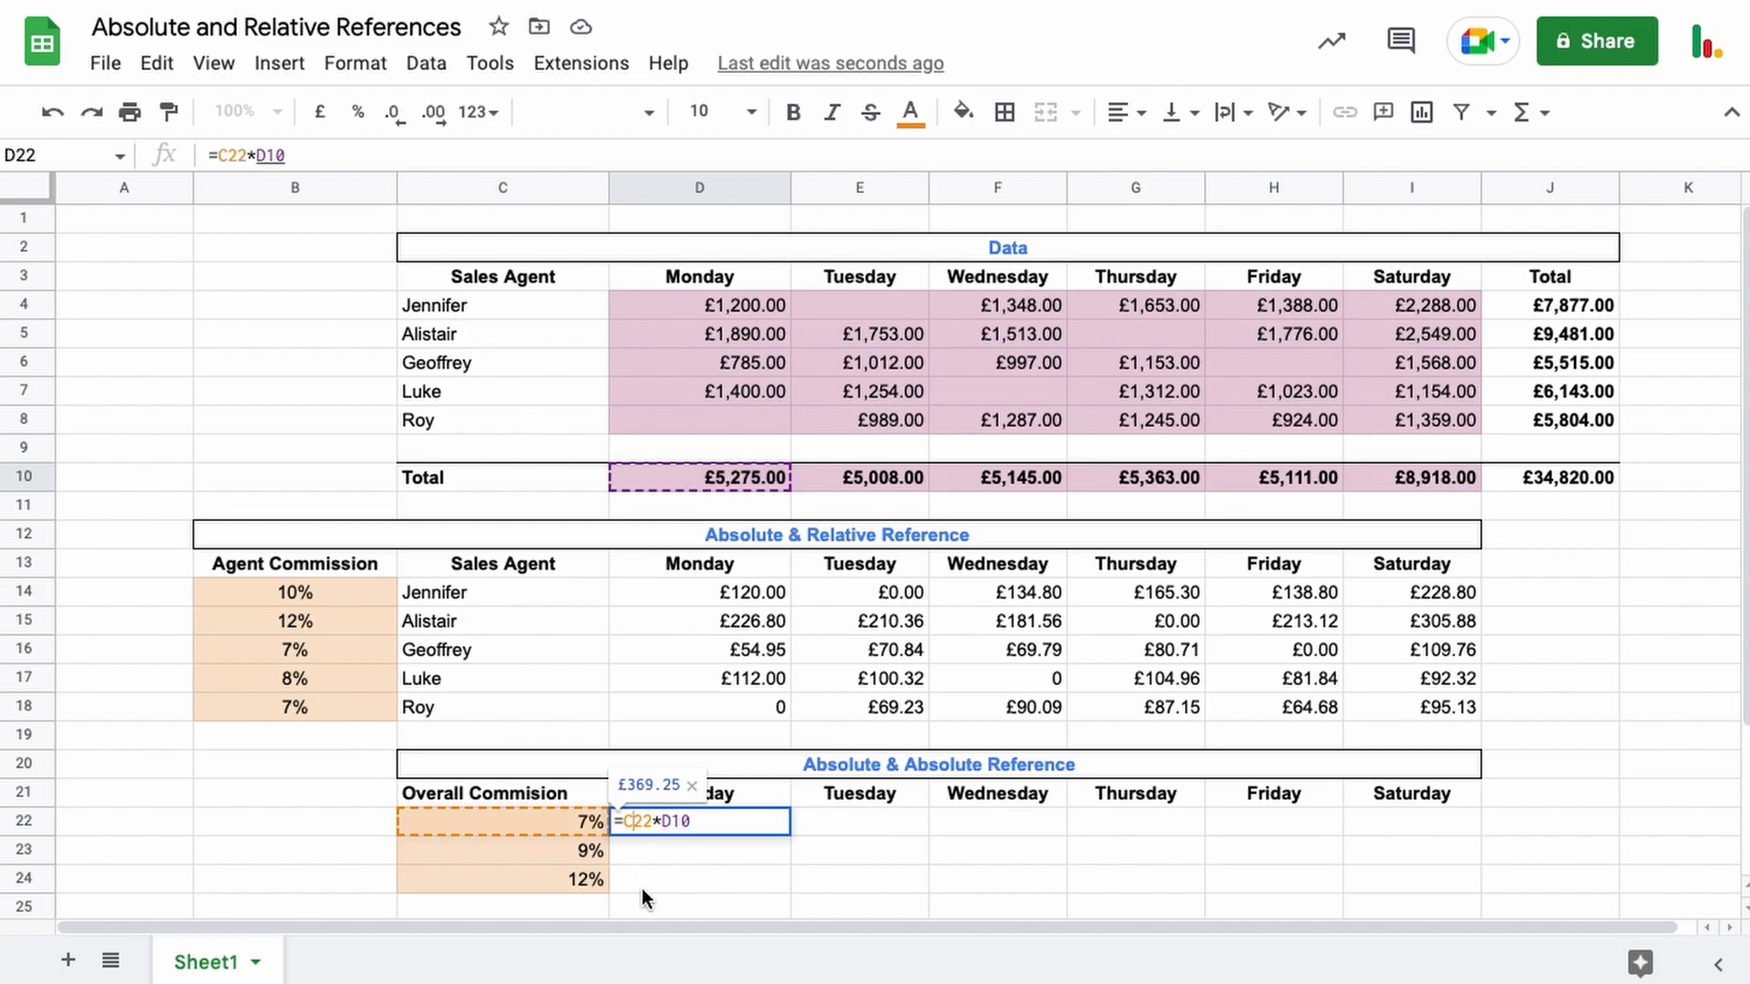
{"action": "key", "text": "F4"}
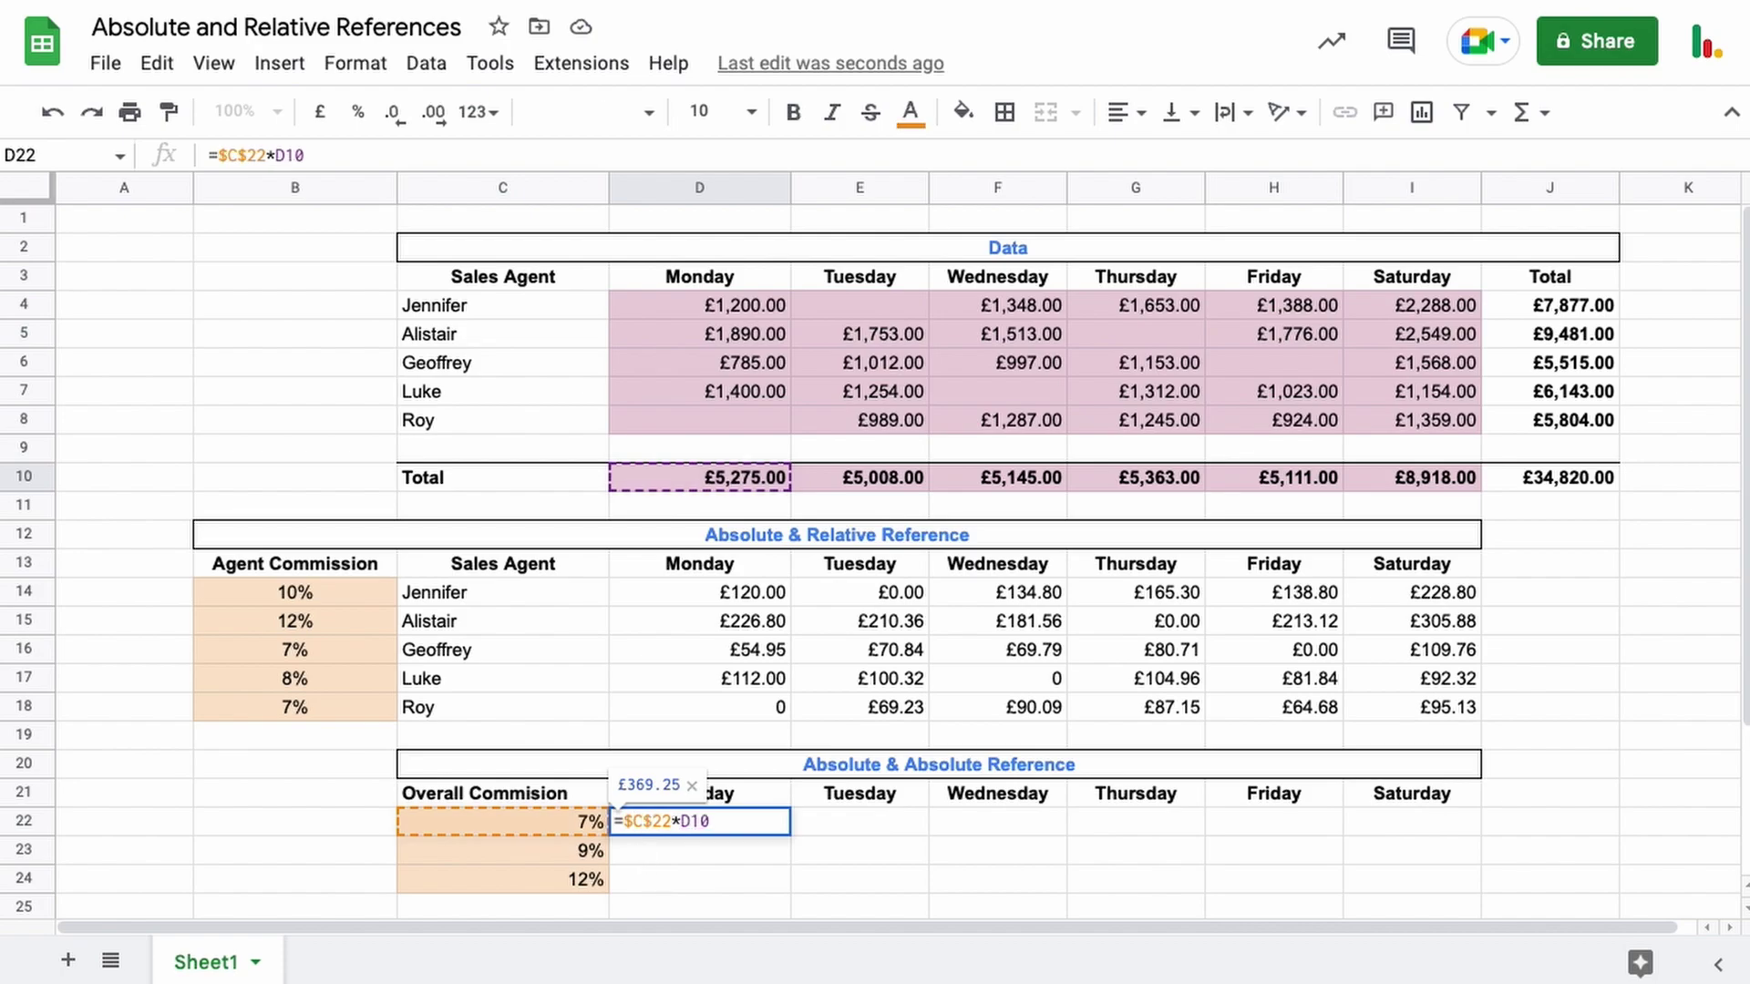
{"action": "key", "text": "F4"}
{"action": "key", "text": "F4"}
{"action": "left_click", "coordinate": [691, 821]}
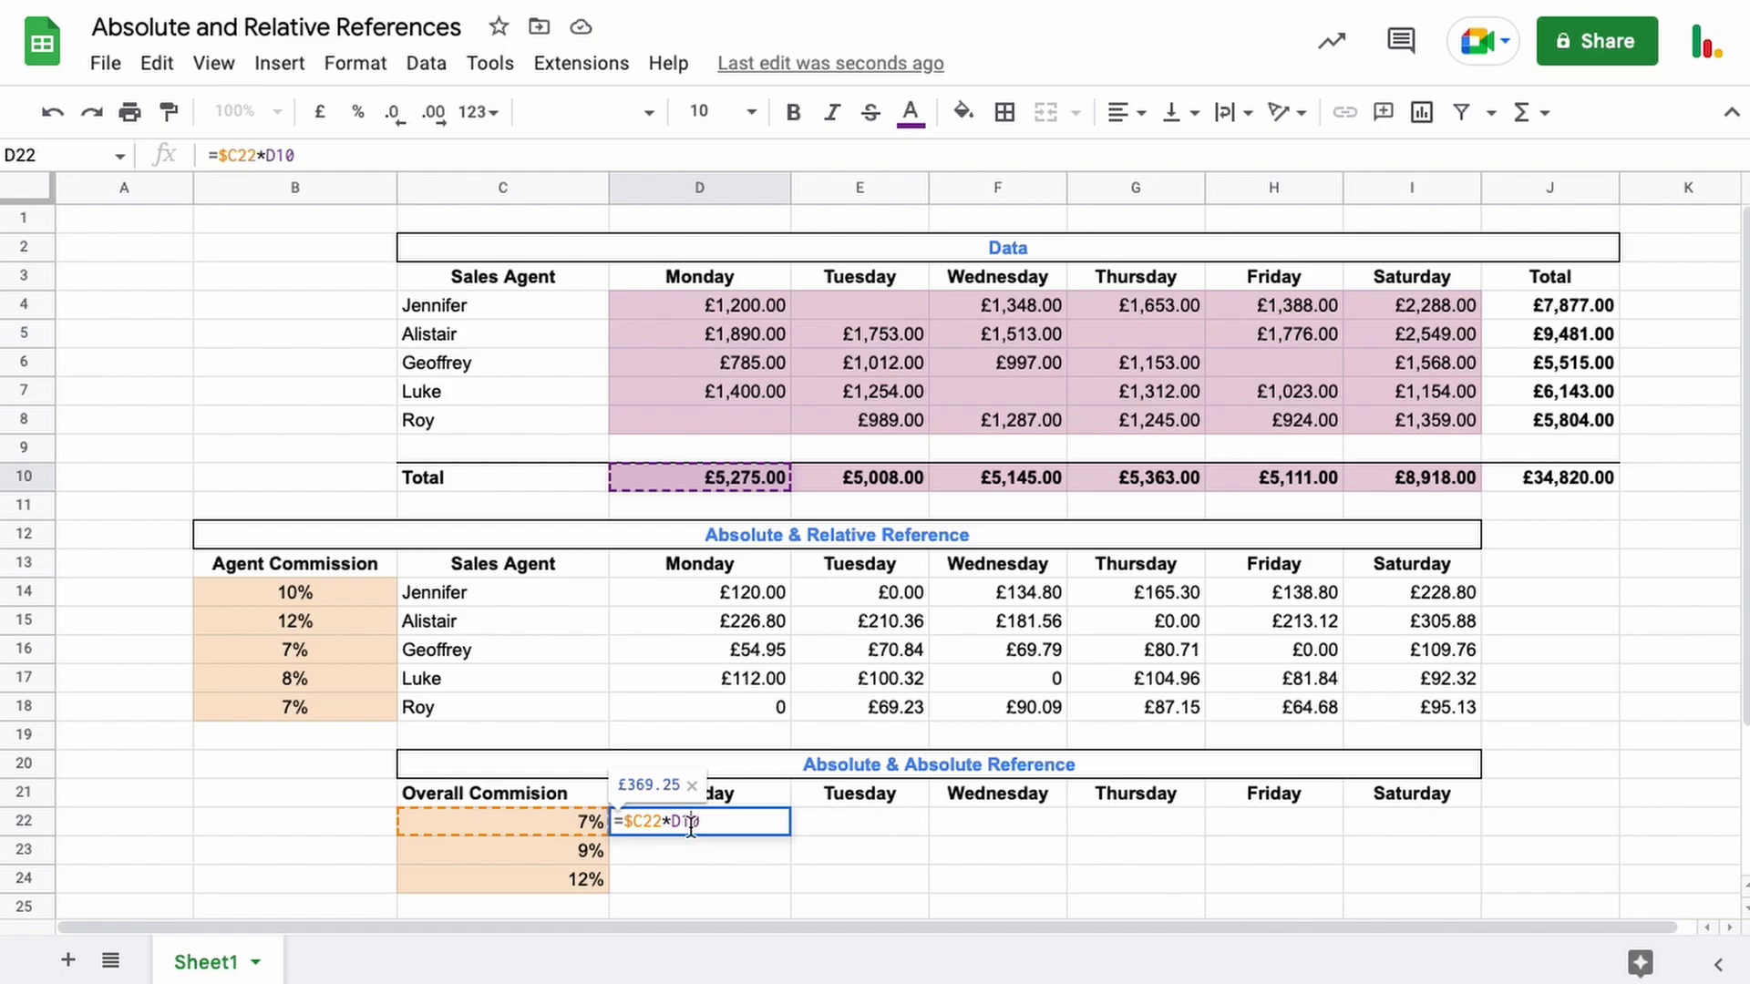
{"action": "key", "text": "F4"}
{"action": "key", "text": "F4"}
{"action": "key", "text": "Return"}
Fill D22's formula through I24 and verify I24 holds =$C24*I$10 (£1,070.16).
{"action": "scroll", "coordinate": [911, 888], "scroll_direction": "down", "scroll_amount": 2}
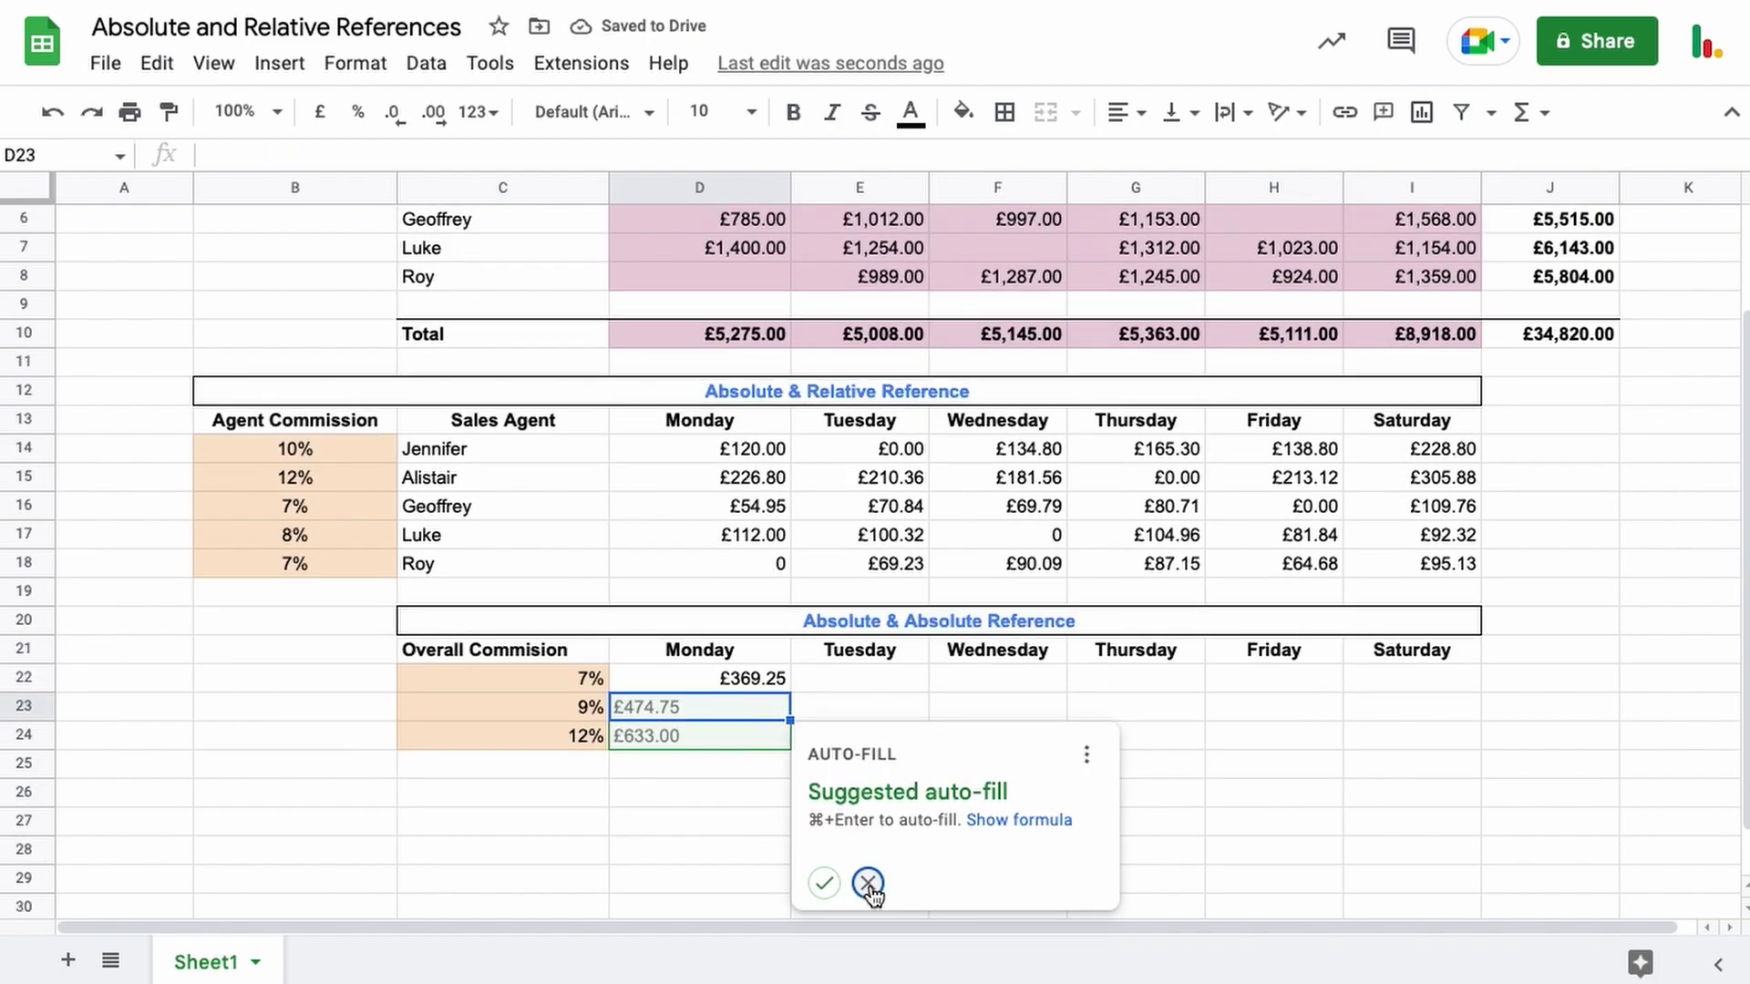
{"action": "left_click", "coordinate": [868, 883]}
{"action": "scroll", "coordinate": [729, 674], "scroll_direction": "up", "scroll_amount": 2}
{"action": "left_click", "coordinate": [774, 796]}
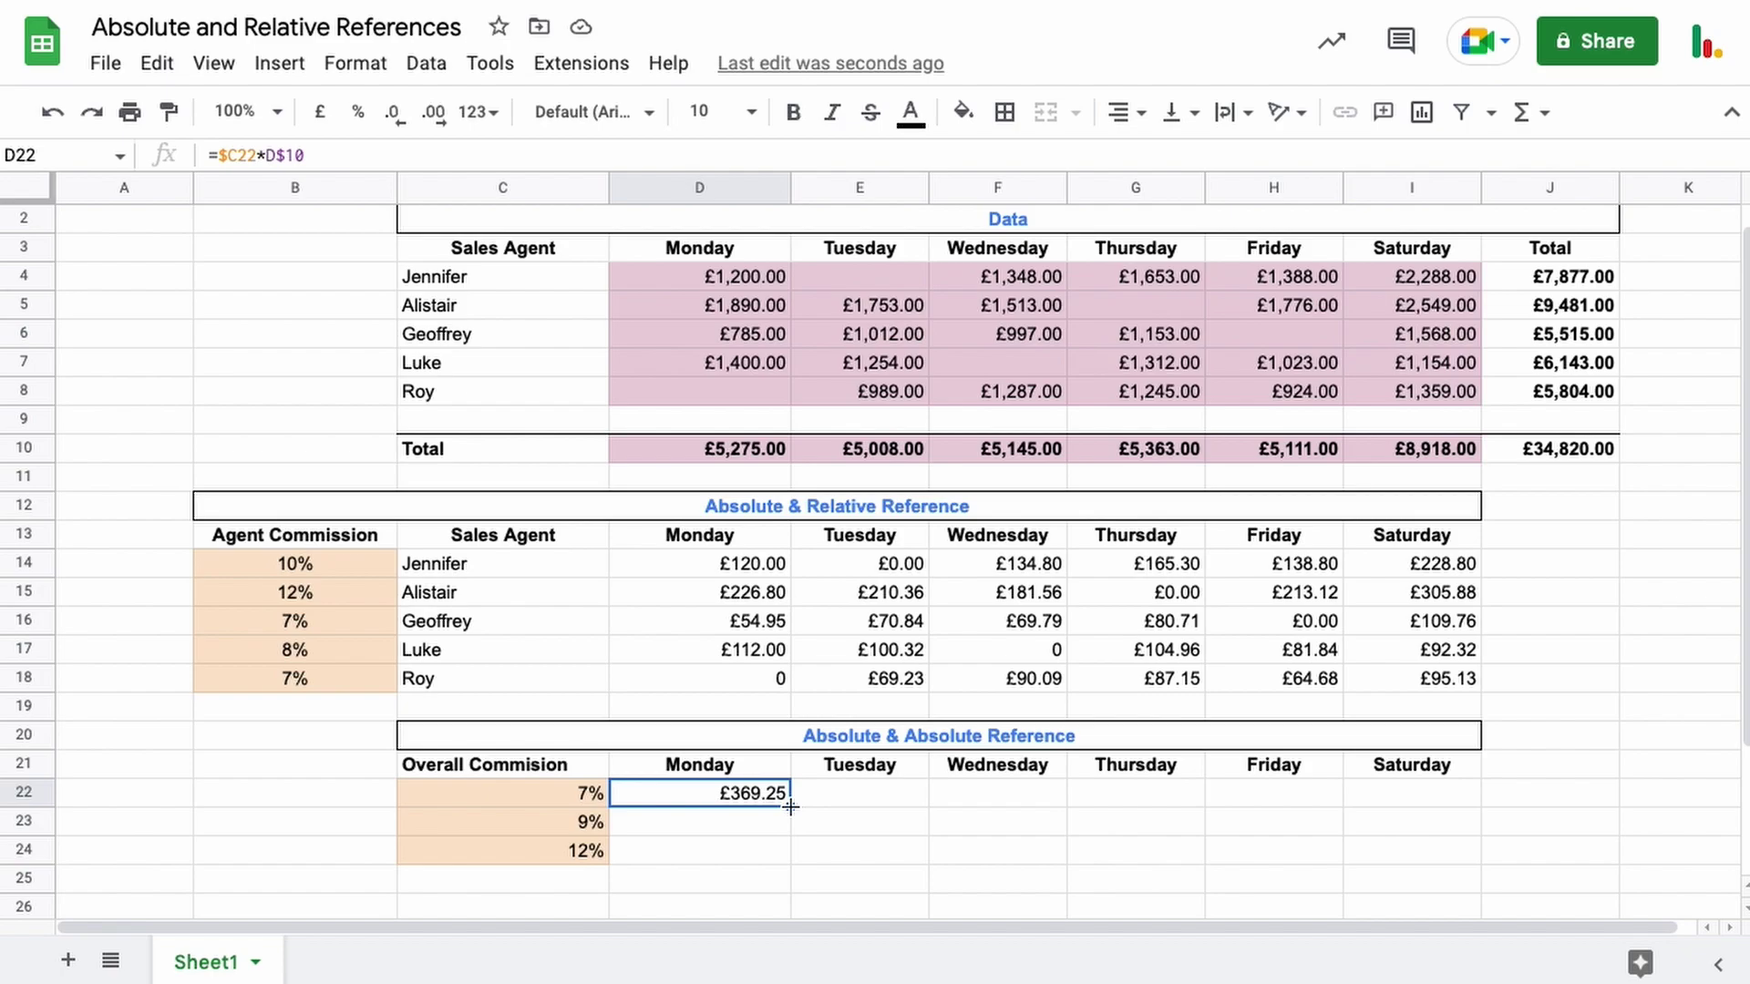
{"action": "left_click_drag", "start_coordinate": [790, 806], "coordinate": [1473, 853]}
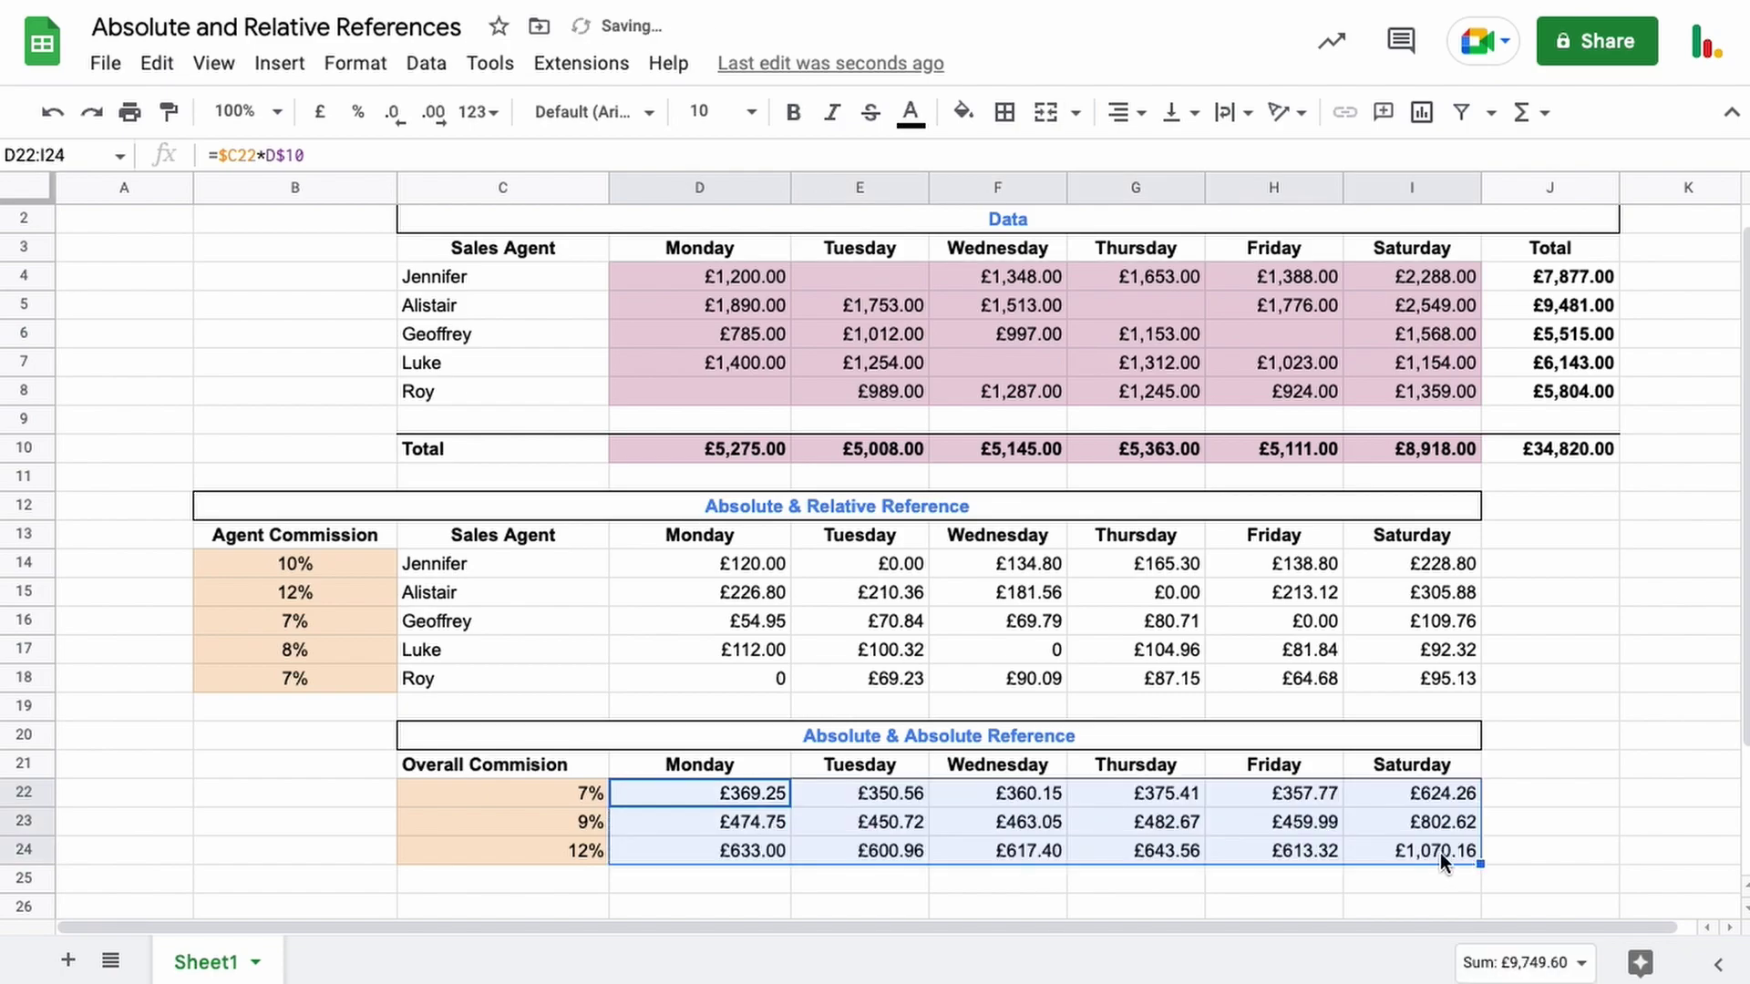
{"action": "double_click", "coordinate": [1440, 851]}
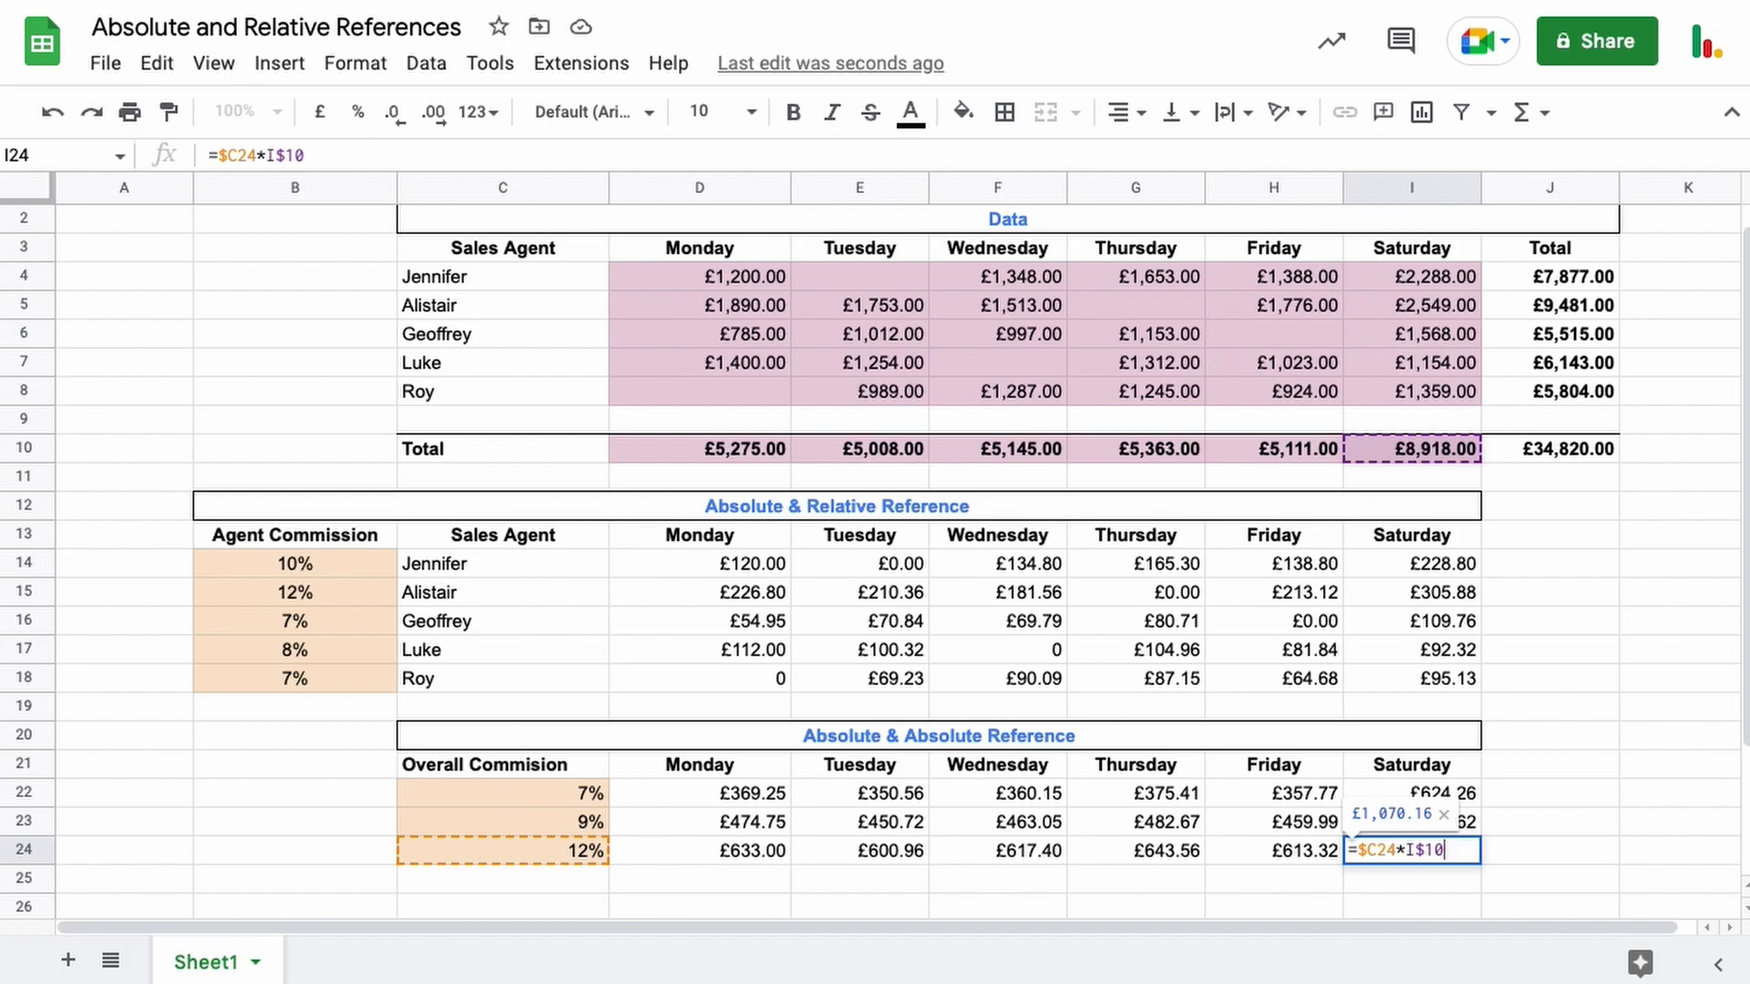
{"action": "key", "text": "Return"}
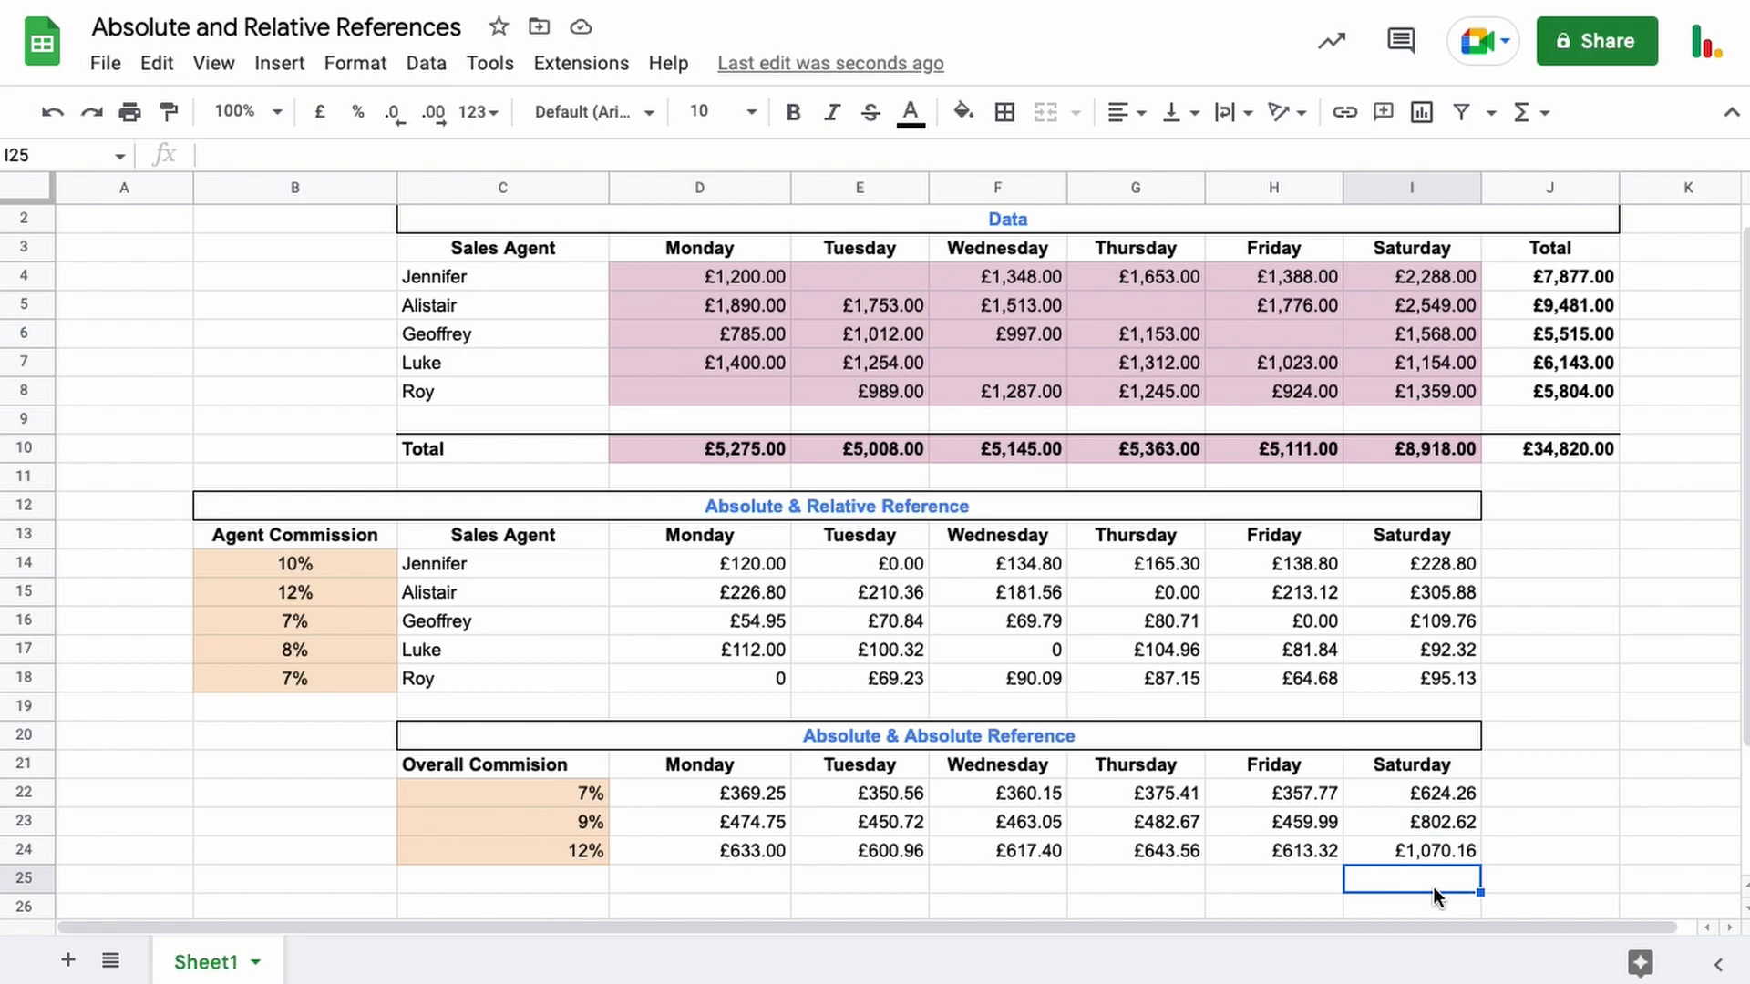